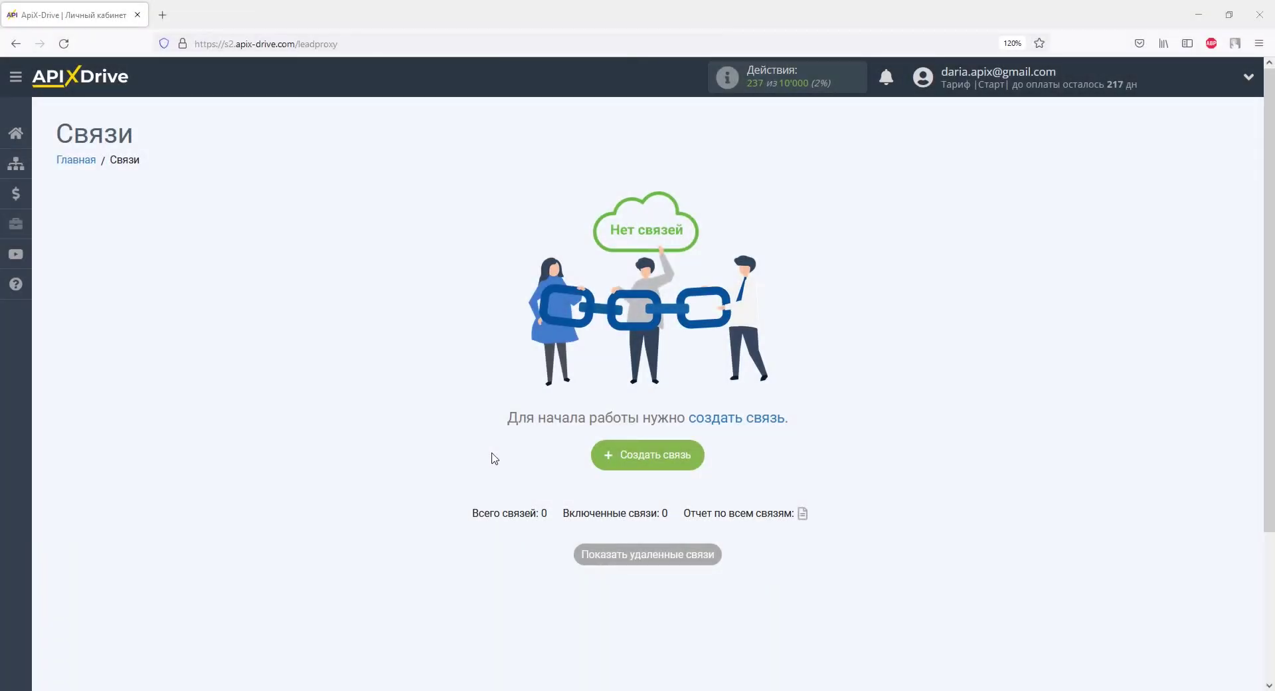
Create a new connection with Телеграм (источник) as the source system
{"action": "left_click", "coordinate": [622, 463]}
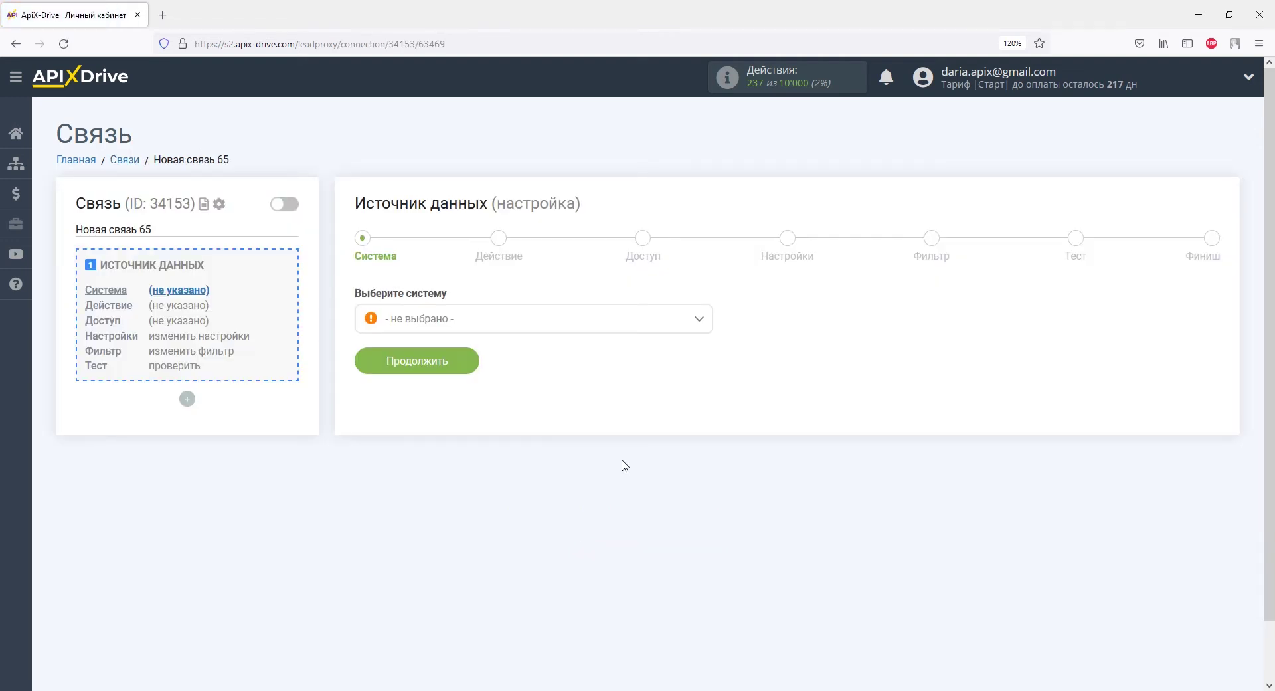
{"action": "left_click", "coordinate": [697, 327]}
{"action": "scroll", "coordinate": [706, 379], "scroll_direction": "down", "scroll_amount": 3}
{"action": "scroll", "coordinate": [706, 378], "scroll_direction": "down", "scroll_amount": 15}
{"action": "left_click", "coordinate": [477, 458]}
{"action": "left_click", "coordinate": [464, 365]}
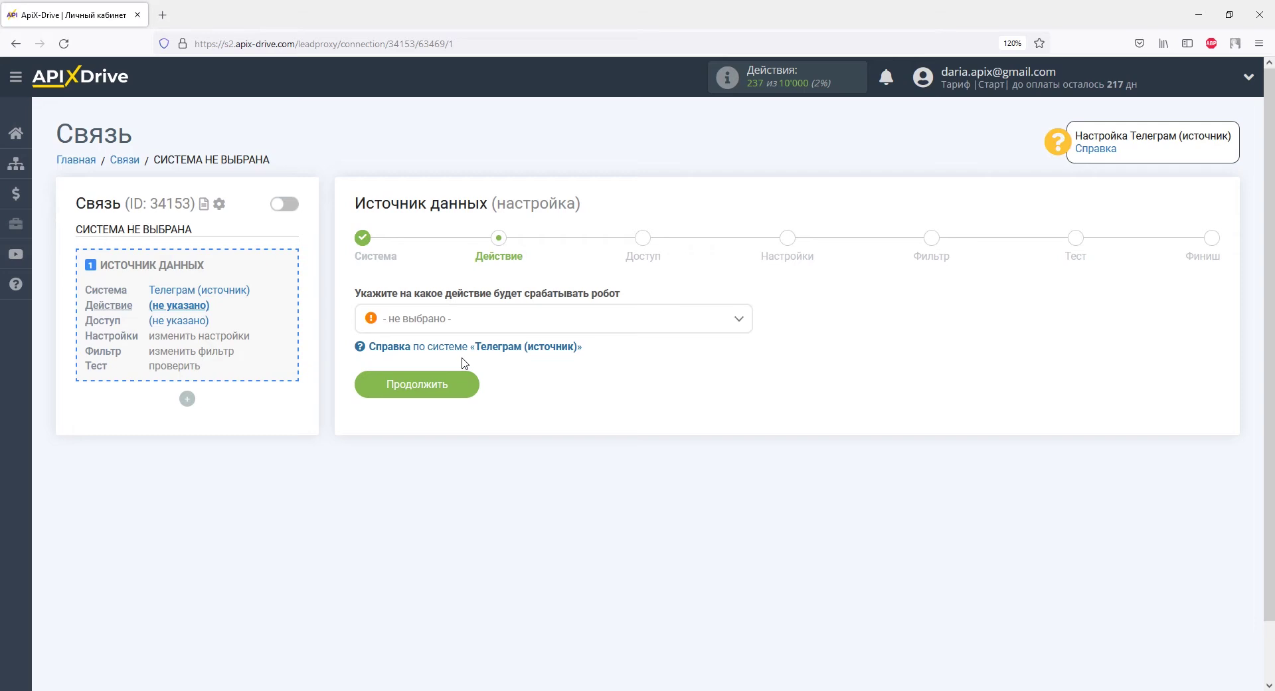
Set the source action to Получить сообщения (новые) and continue to the access step
{"action": "left_click", "coordinate": [464, 320]}
{"action": "left_click", "coordinate": [469, 392]}
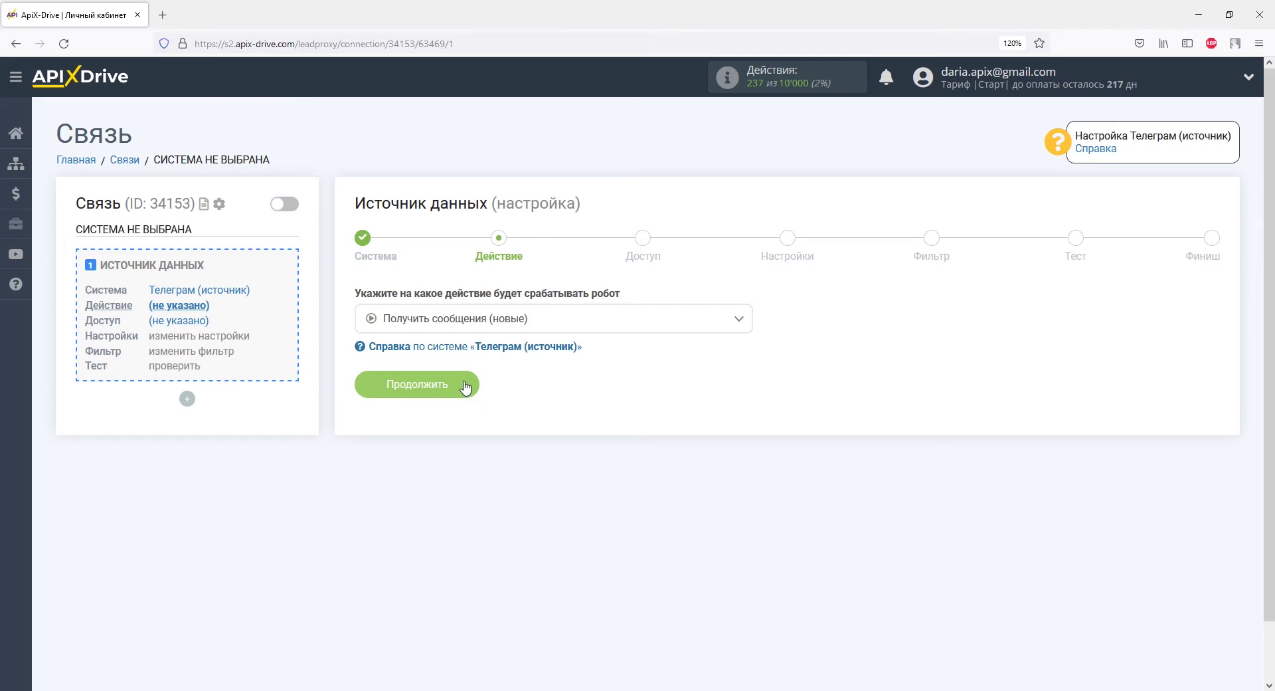
{"action": "left_click", "coordinate": [465, 385]}
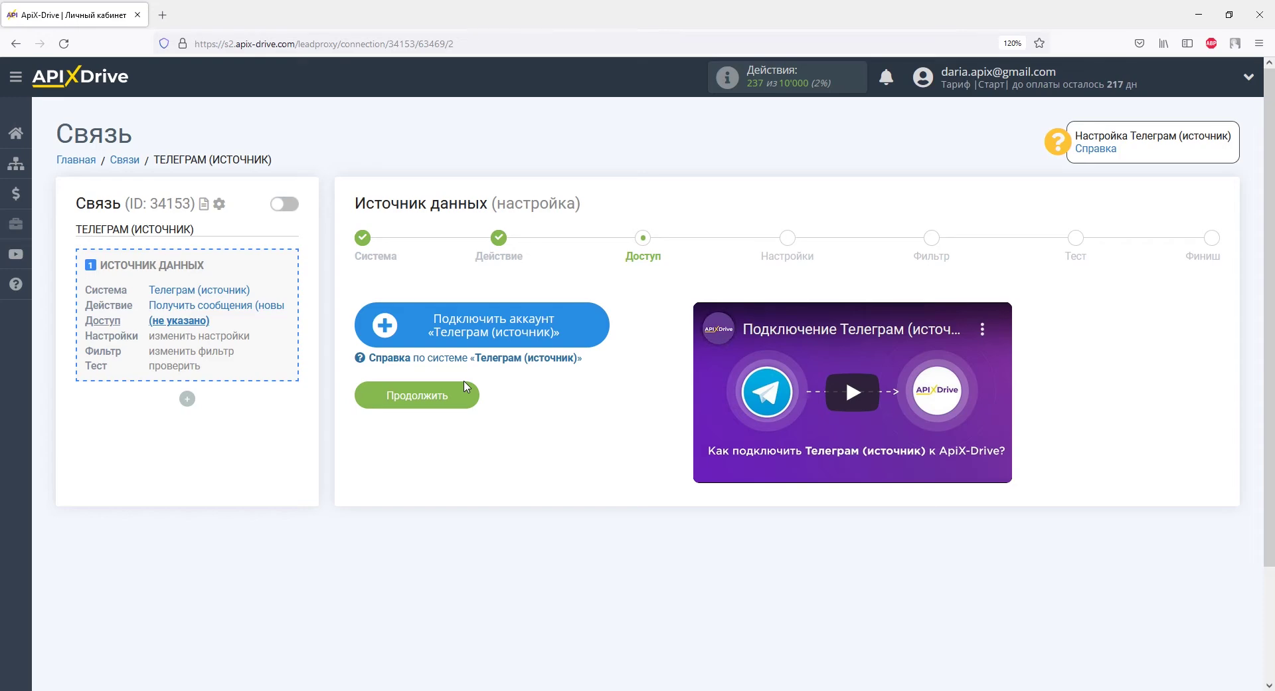
{"action": "left_click", "coordinate": [407, 323]}
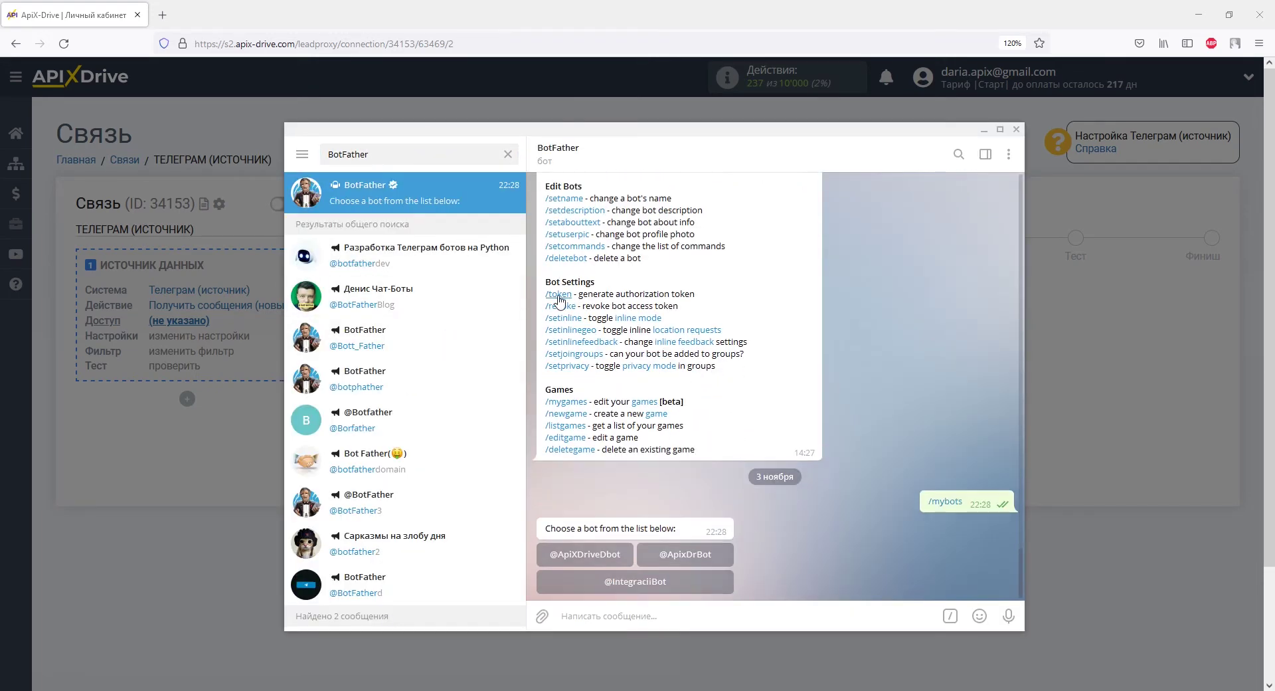
{"action": "left_click", "coordinate": [688, 556]}
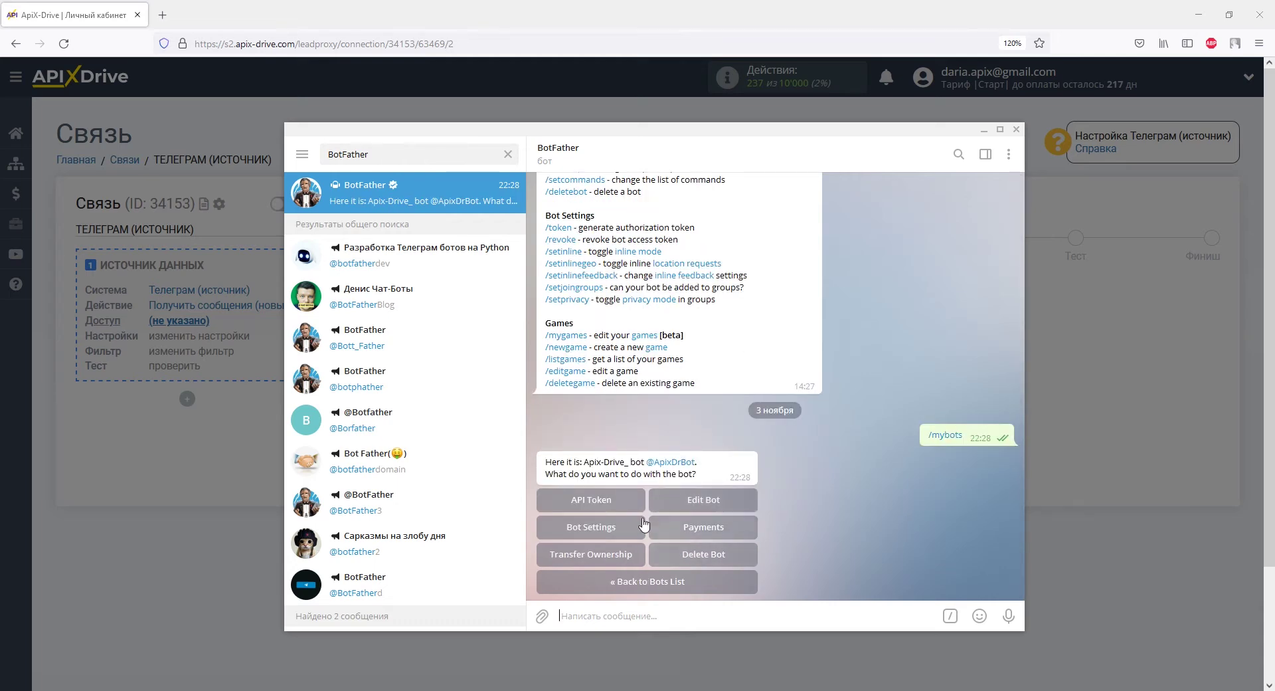
{"action": "left_click", "coordinate": [612, 499]}
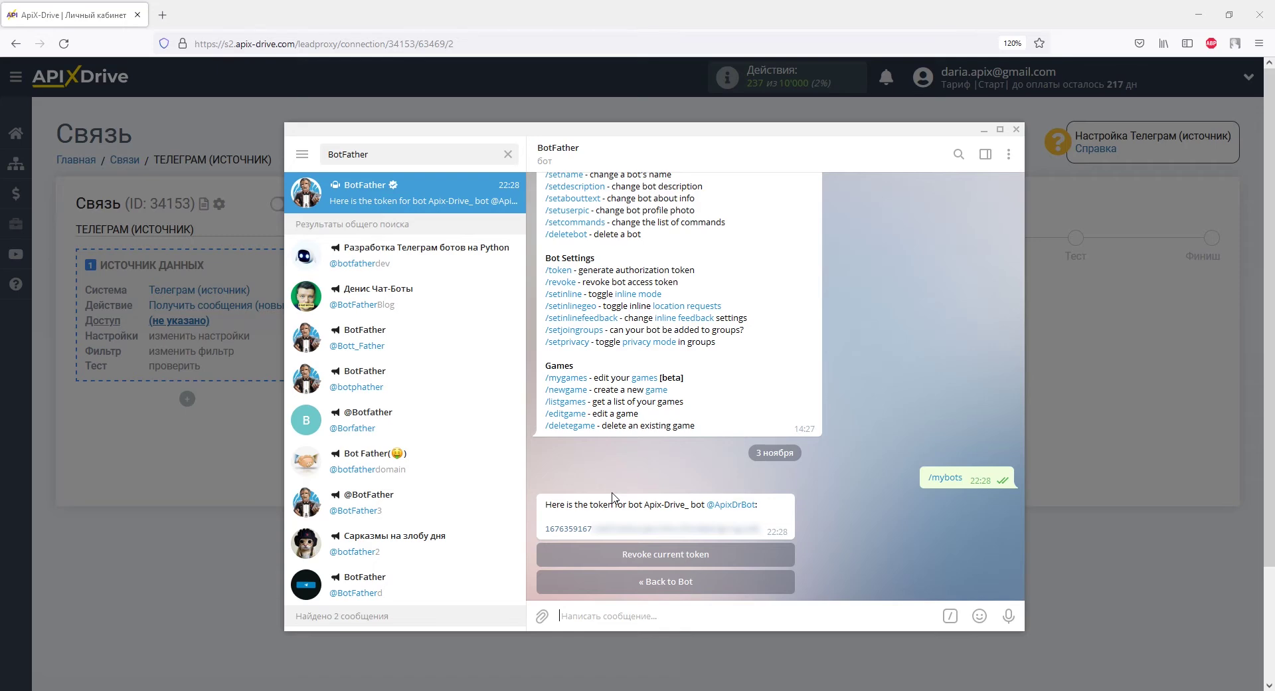
{"action": "left_click_drag", "start_coordinate": [543, 528], "coordinate": [761, 528]}
{"action": "right_click", "coordinate": [760, 529]}
{"action": "left_click", "coordinate": [797, 402]}
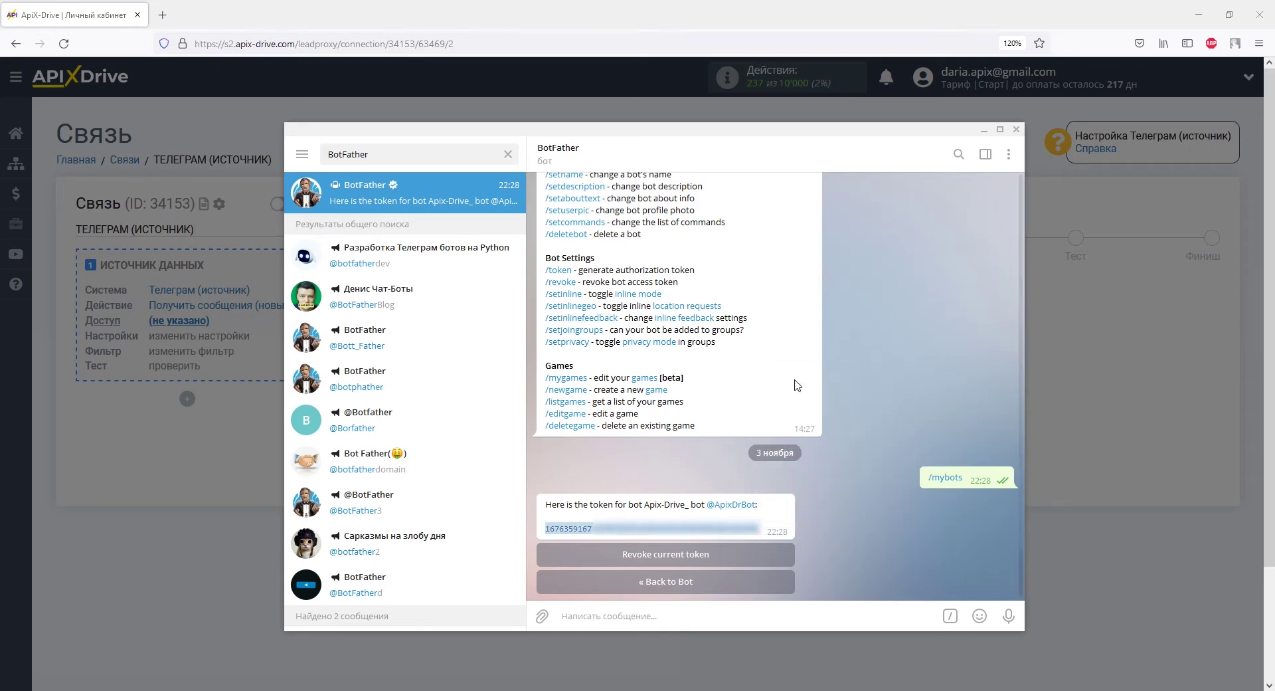
{"action": "key", "text": "alt+Tab"}
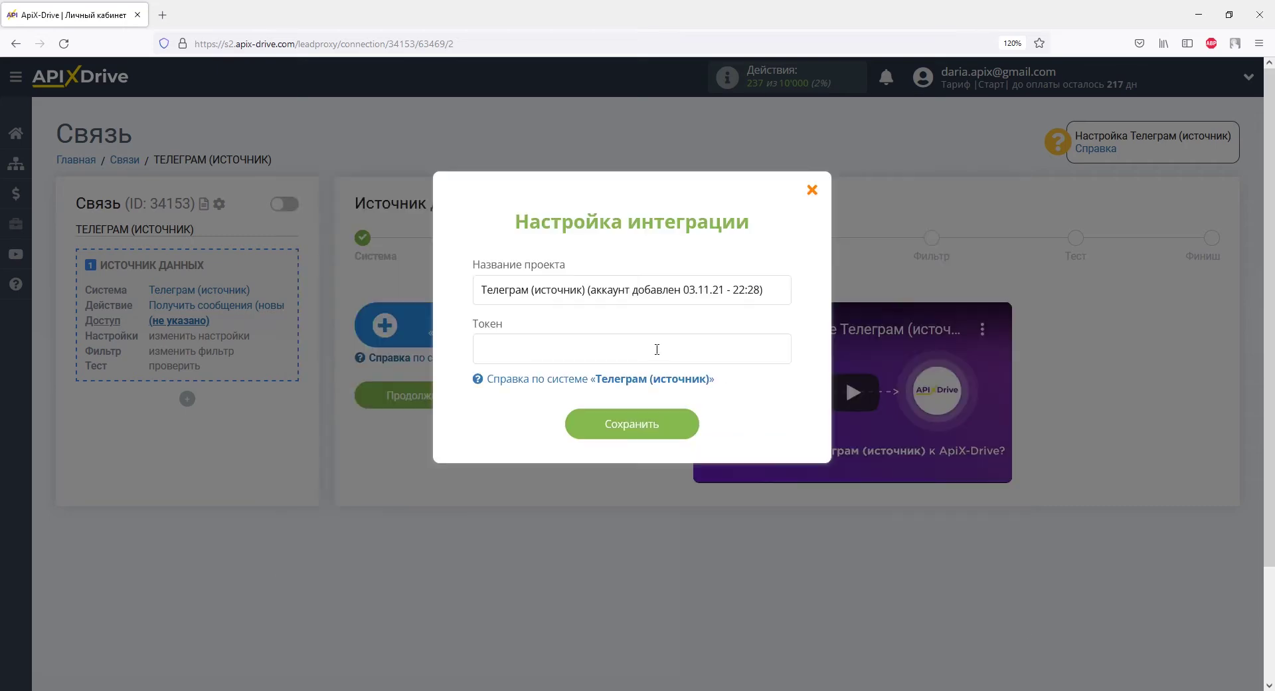
Paste the copied bot token into the Токен field of the integration form
{"action": "right_click", "coordinate": [655, 349]}
{"action": "left_click", "coordinate": [697, 446]}
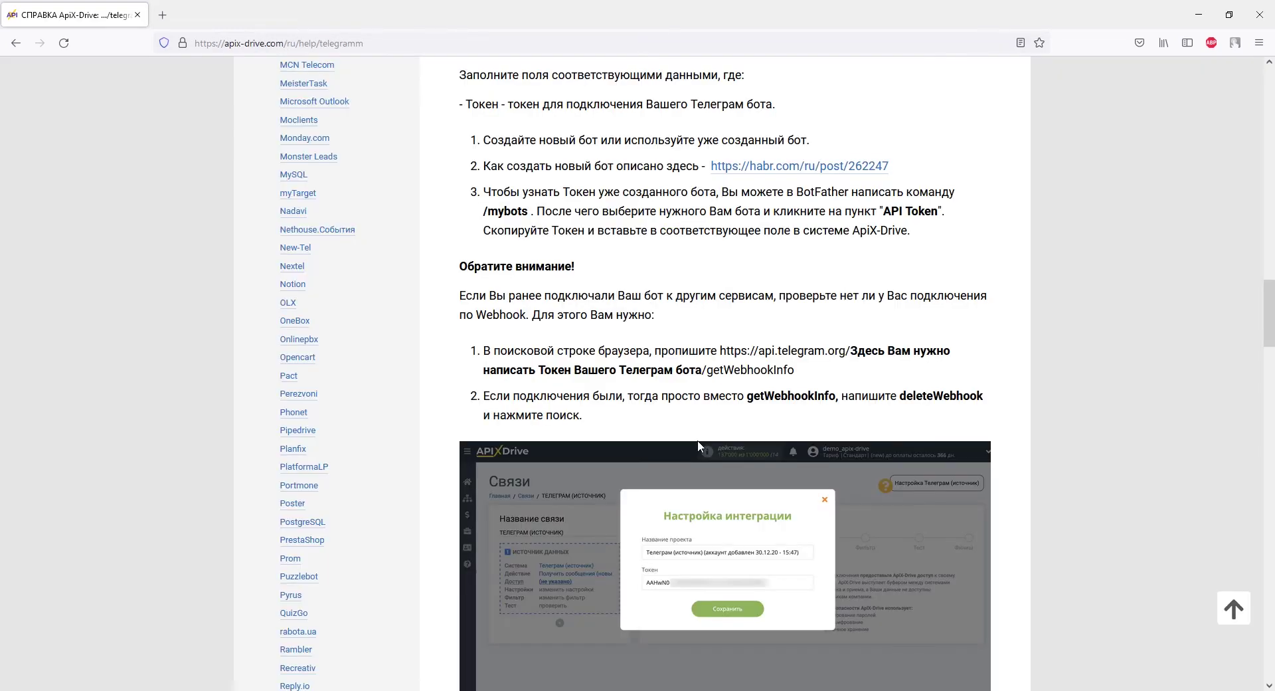
Copy the article's api.telegram.org getWebhookInfo URL into a new browser tab's address bar
{"action": "left_click_drag", "start_coordinate": [720, 350], "coordinate": [796, 373]}
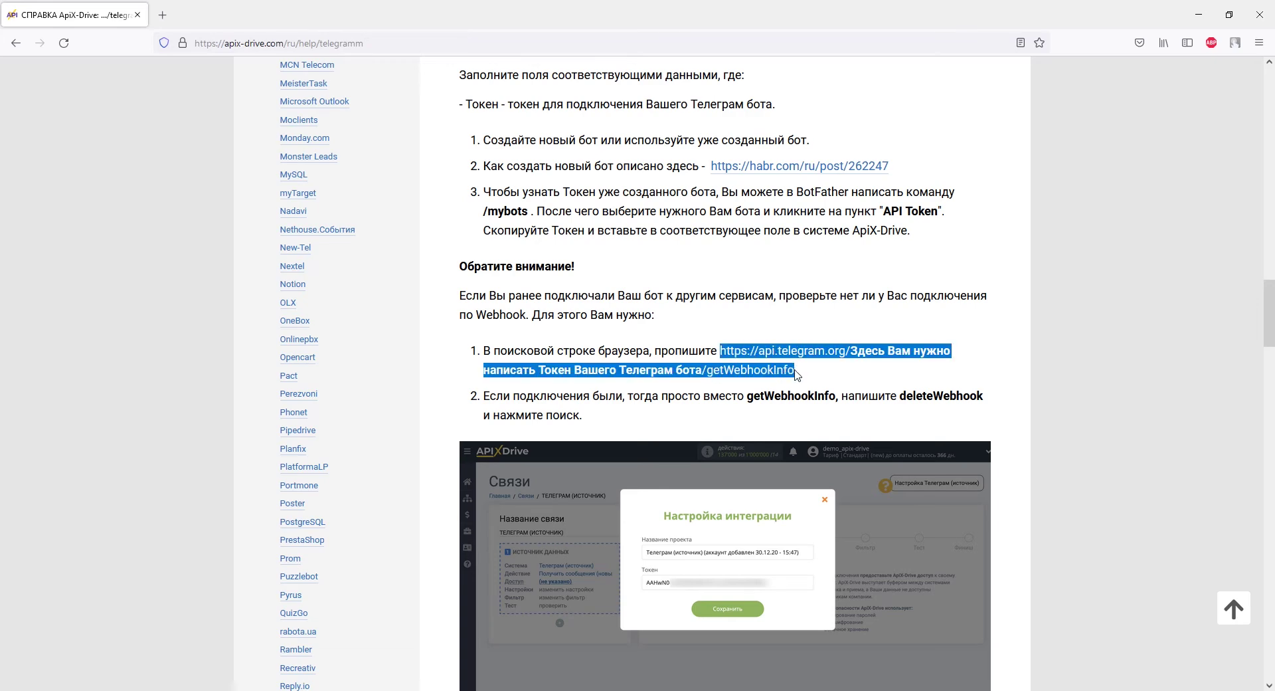
{"action": "right_click", "coordinate": [792, 371]}
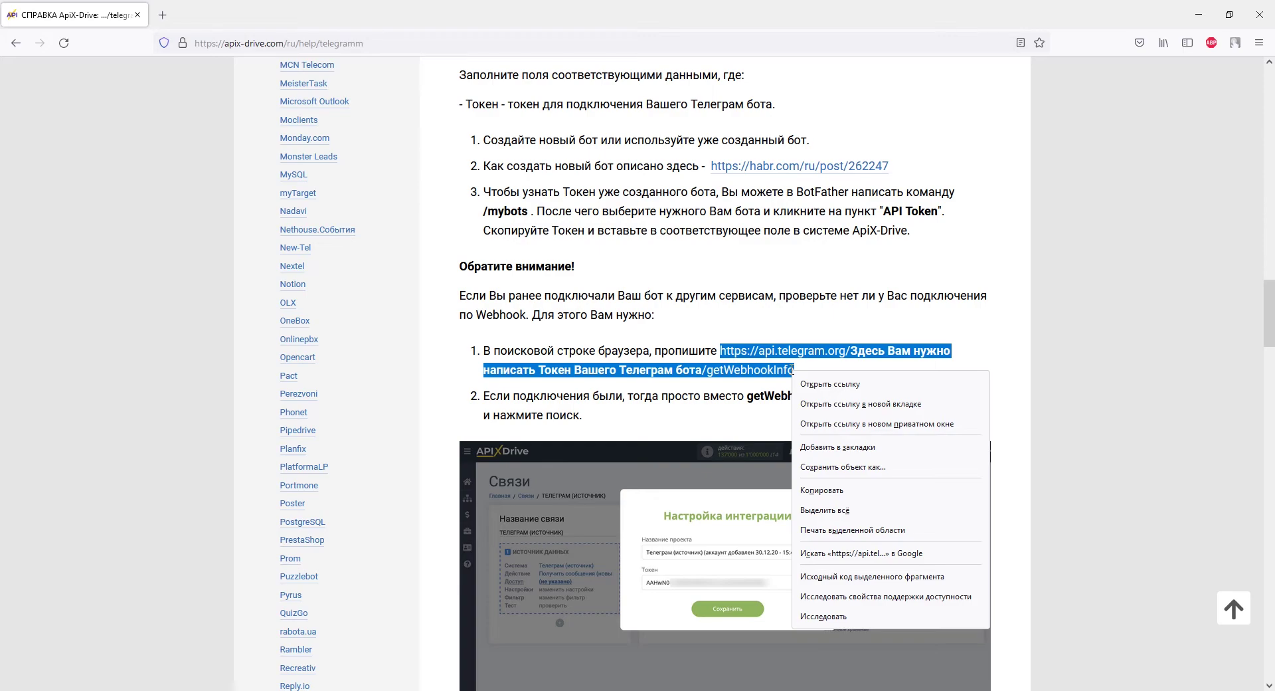
{"action": "left_click", "coordinate": [820, 490]}
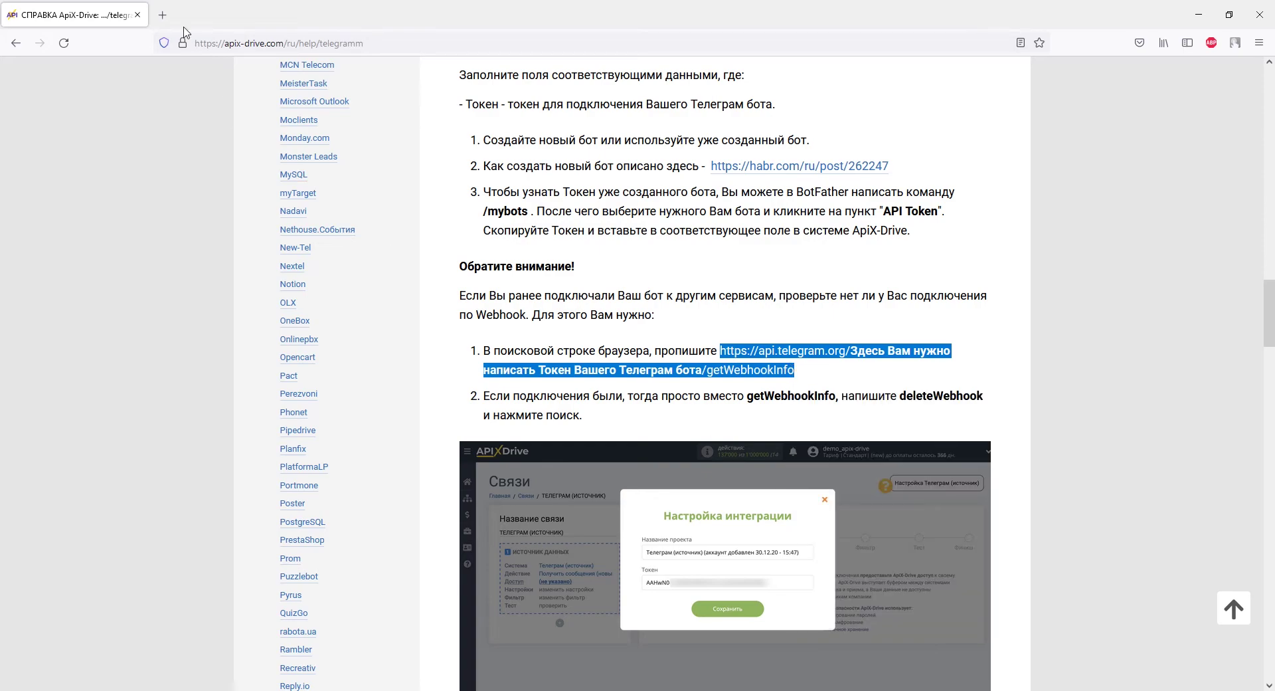
{"action": "left_click", "coordinate": [162, 14]}
{"action": "right_click", "coordinate": [187, 43]}
{"action": "left_click", "coordinate": [206, 140]}
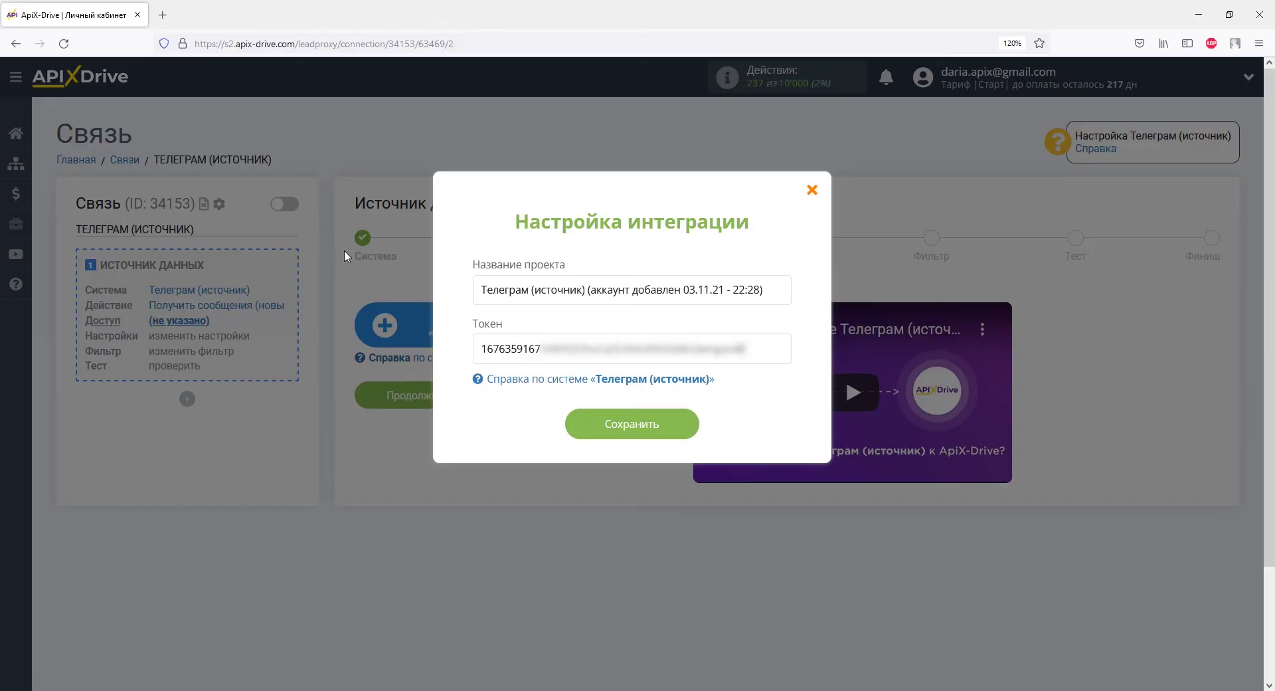
Copy the bot token from the Токен field and select the address's token placeholder
{"action": "left_click_drag", "start_coordinate": [480, 348], "coordinate": [745, 348]}
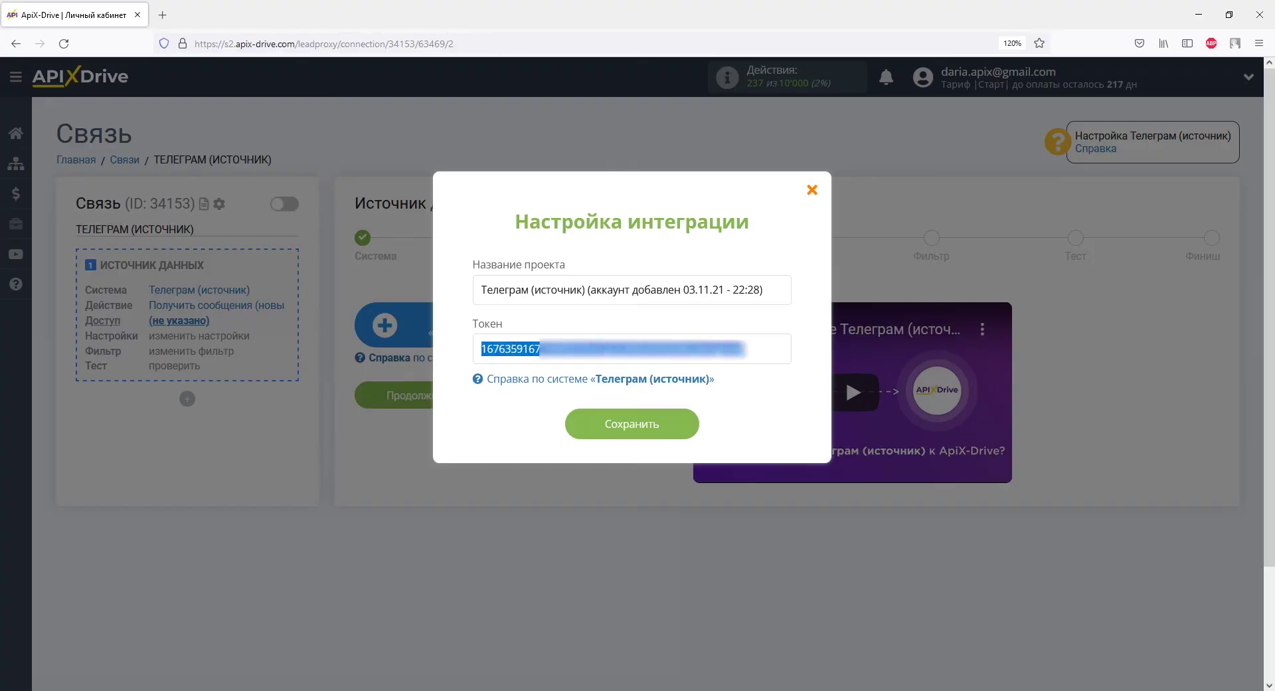
{"action": "right_click", "coordinate": [744, 349]}
{"action": "left_click", "coordinate": [783, 423]}
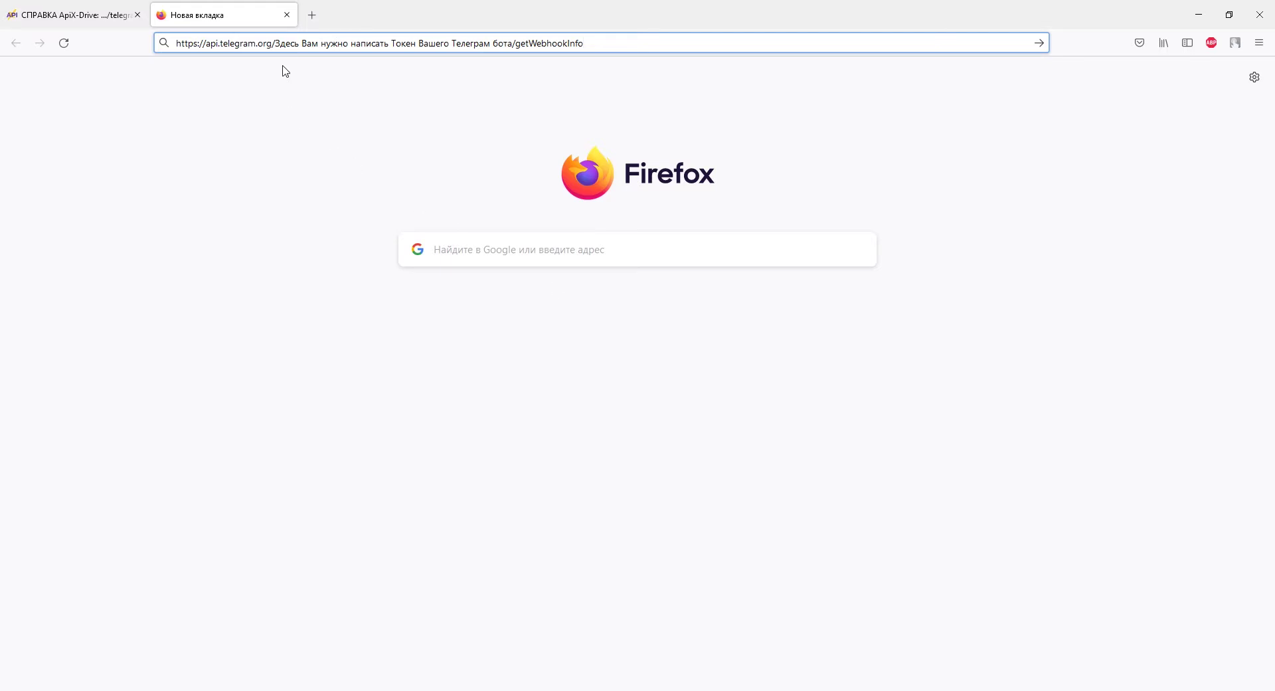
{"action": "left_click_drag", "start_coordinate": [275, 43], "coordinate": [513, 50]}
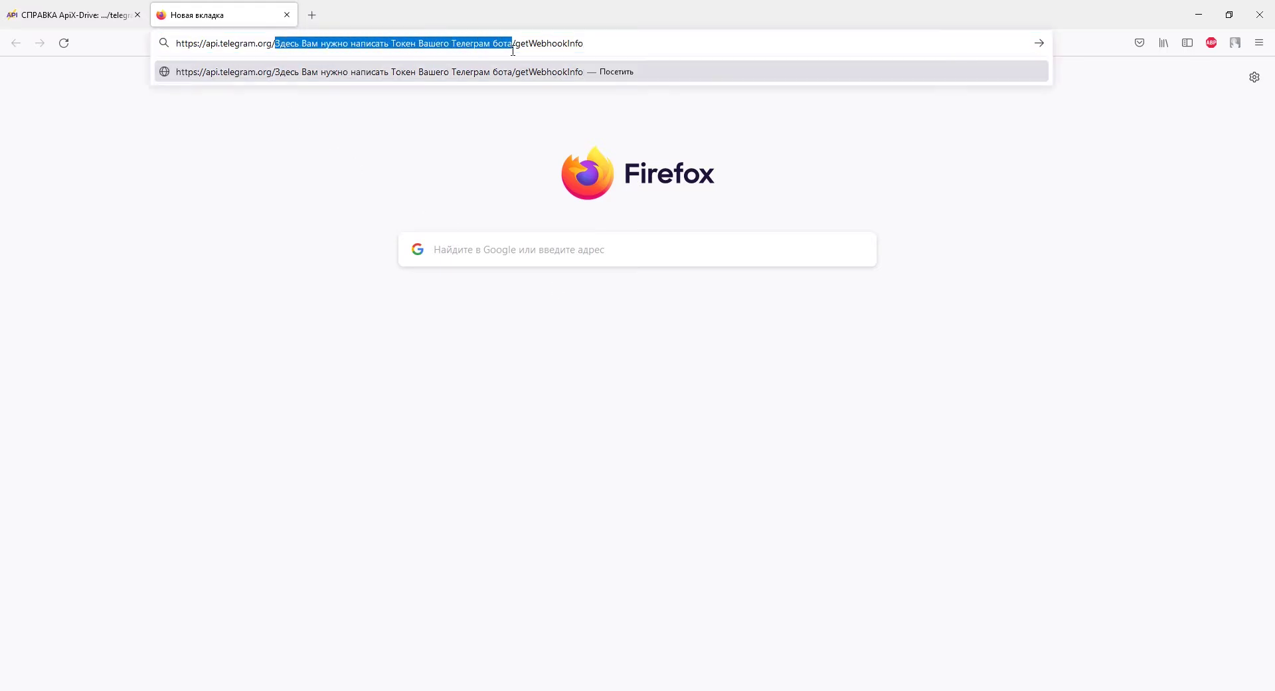
Replace the URL's token placeholder with the bot token and load the getWebhookInfo request
{"action": "right_click", "coordinate": [513, 50]}
{"action": "left_click", "coordinate": [534, 153]}
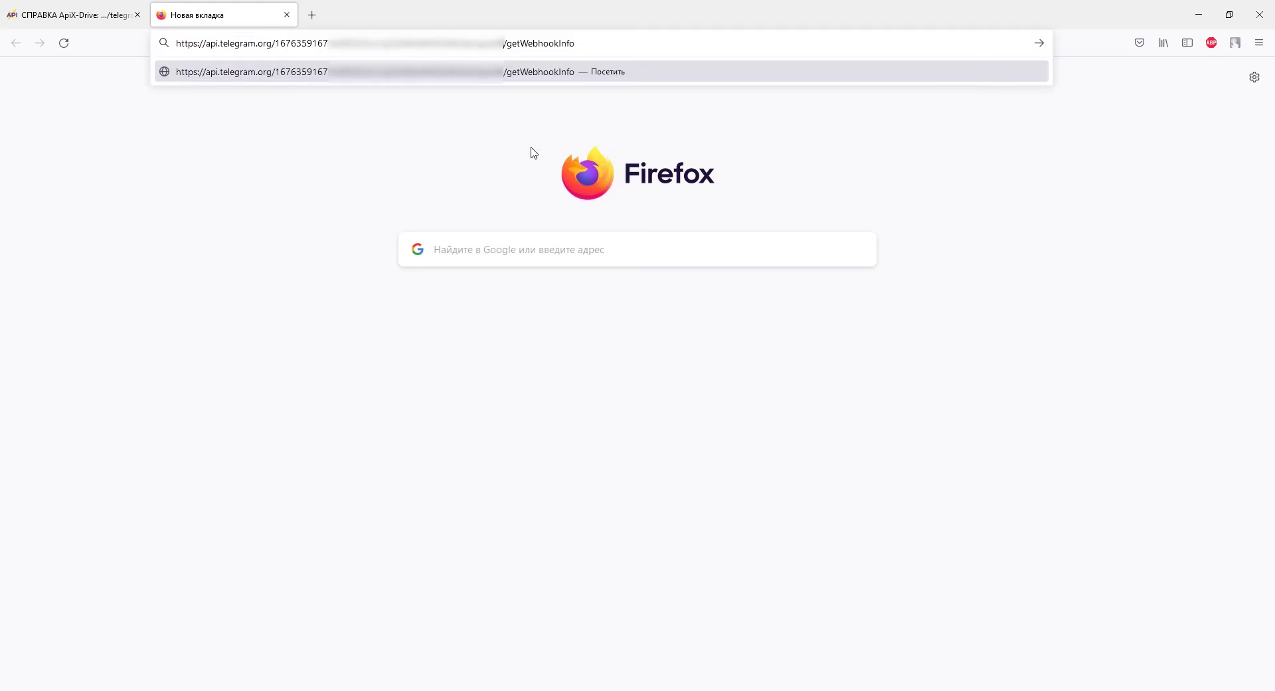
{"action": "key", "text": "Return"}
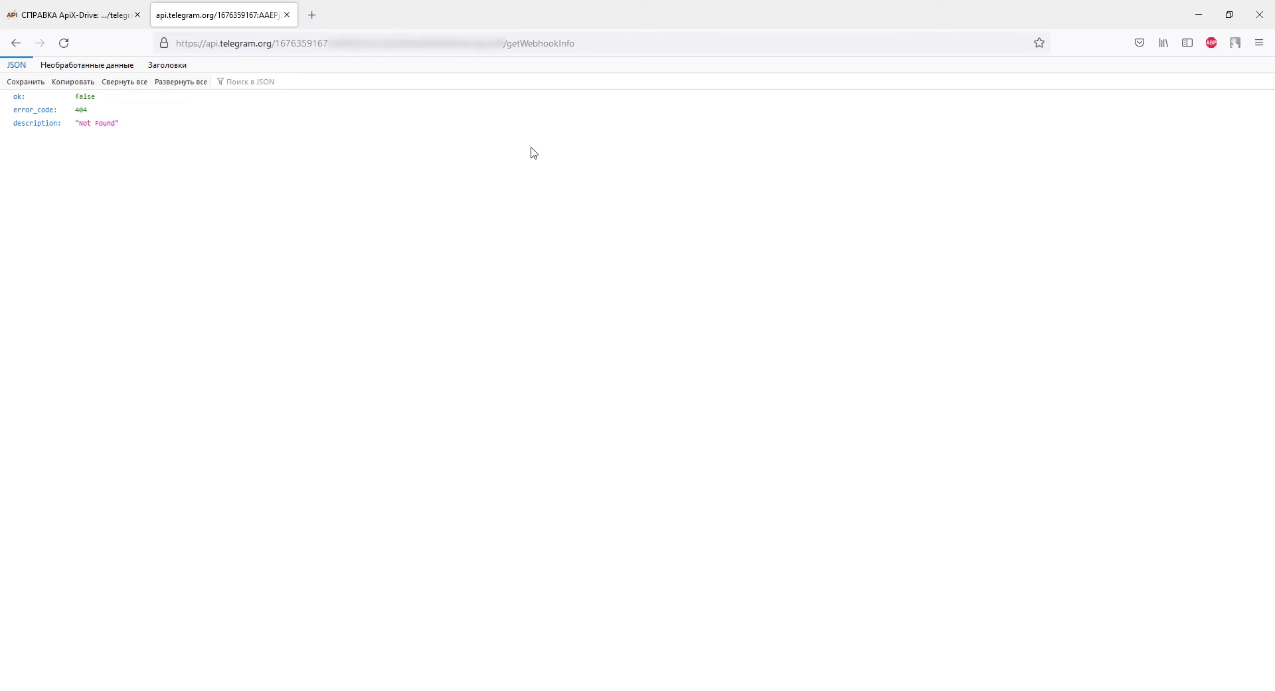
Copy the getWebhookInfo link again from the help article into another new tab
{"action": "left_click", "coordinate": [76, 14]}
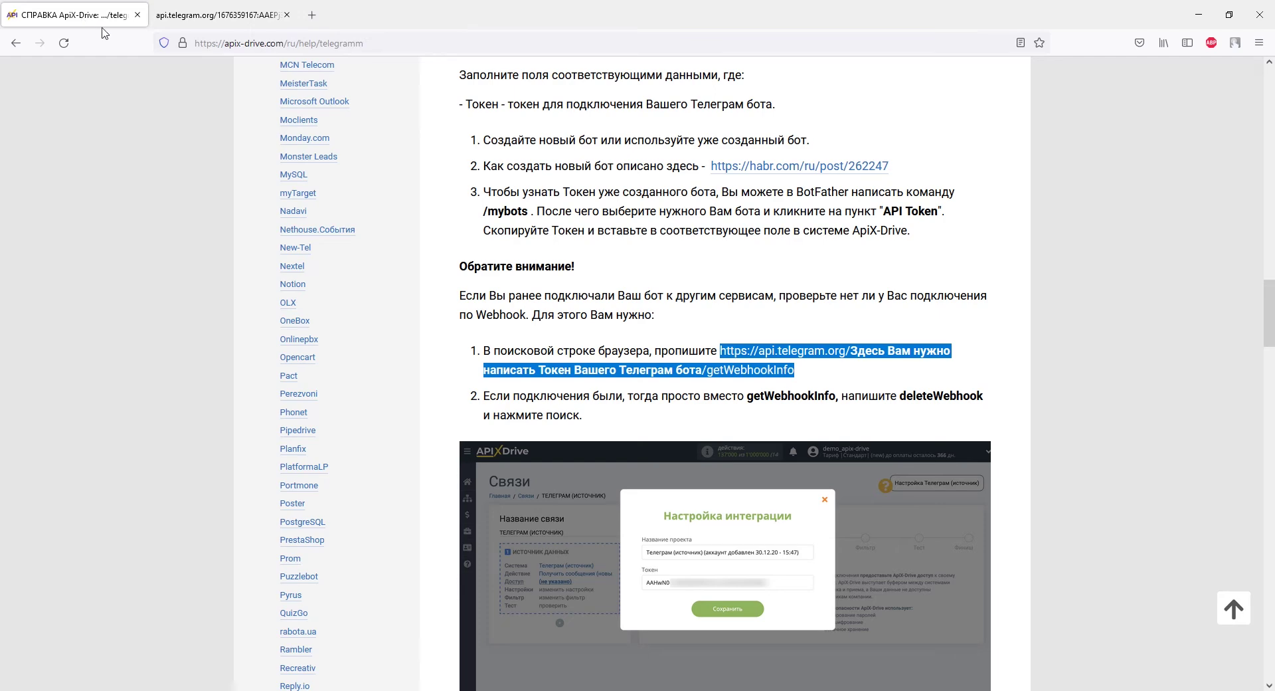
{"action": "right_click", "coordinate": [783, 372]}
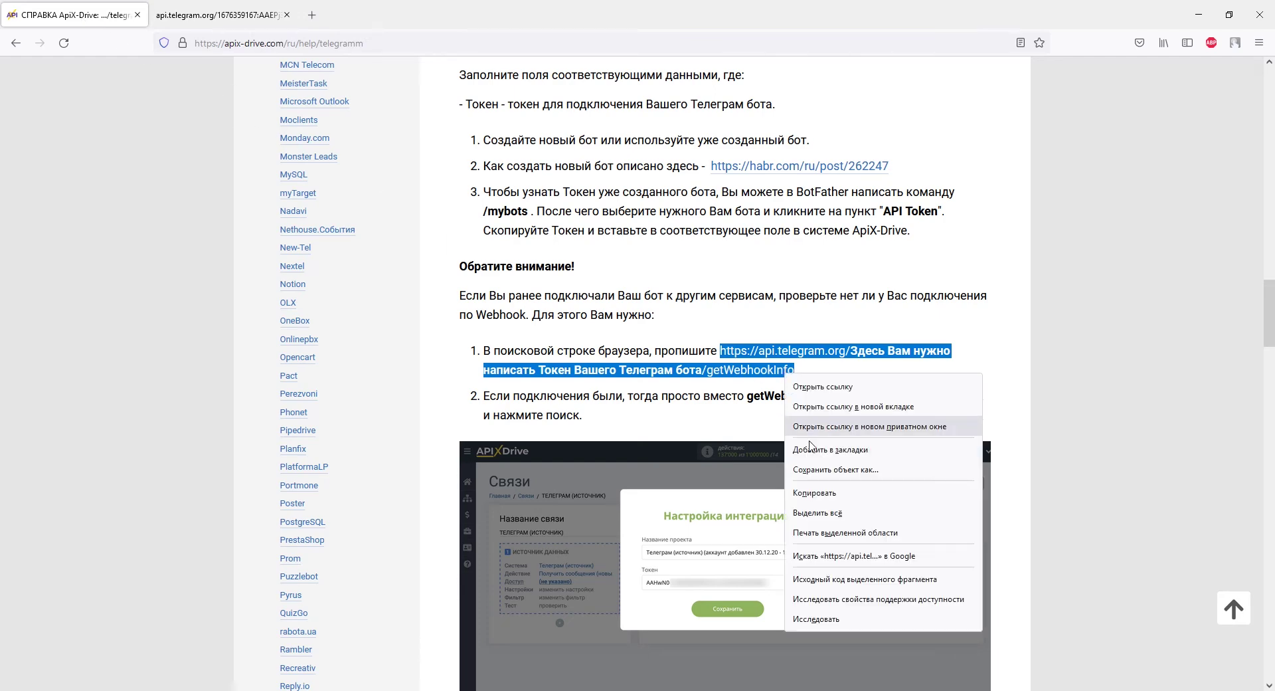
{"action": "left_click", "coordinate": [816, 492]}
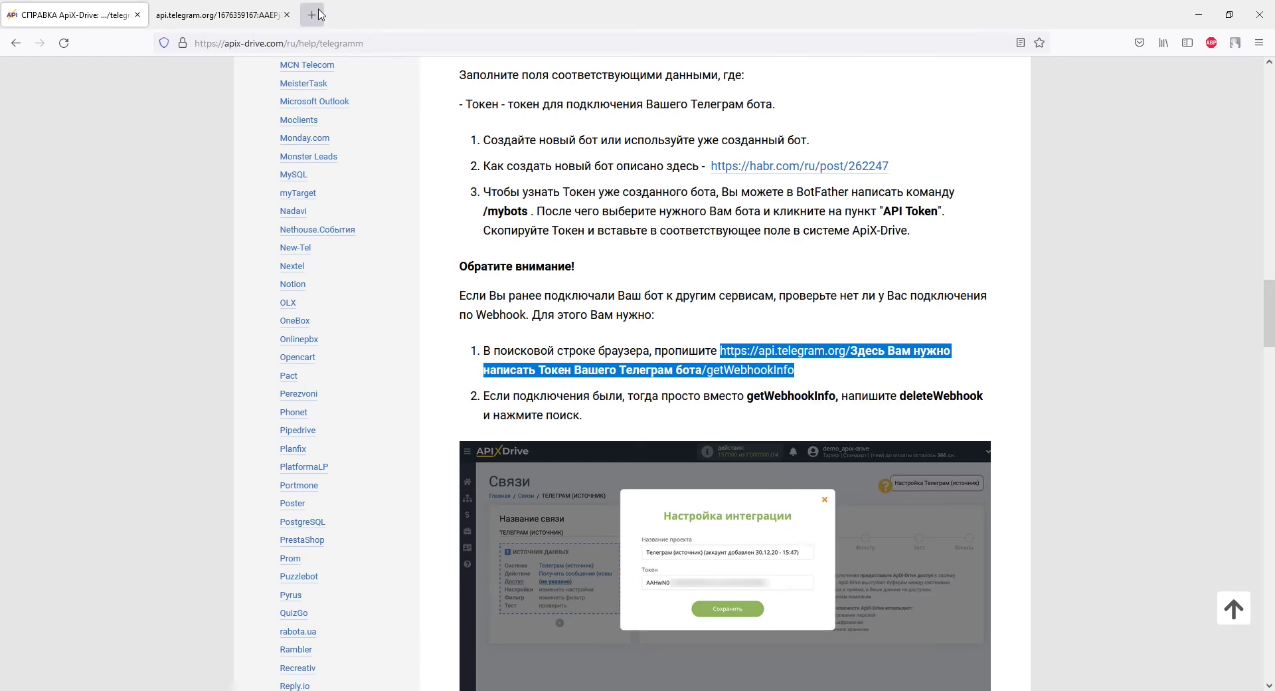
{"action": "left_click", "coordinate": [323, 20]}
{"action": "right_click", "coordinate": [327, 42]}
{"action": "left_click", "coordinate": [347, 136]}
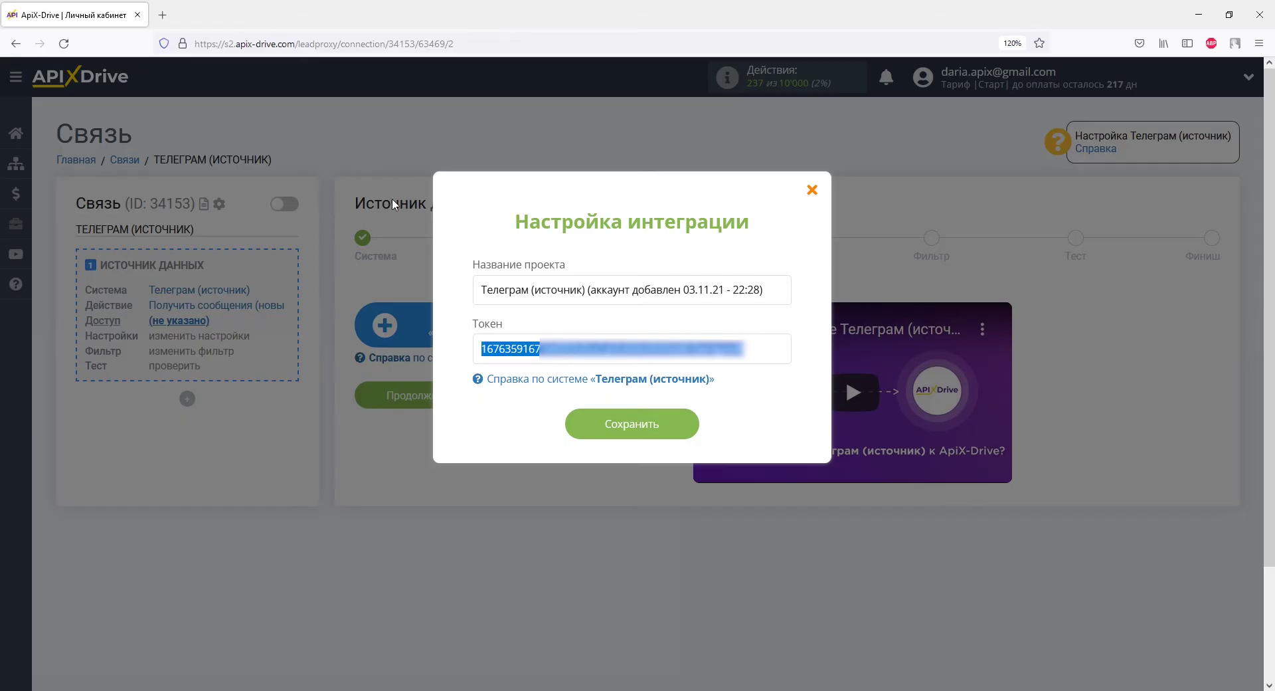
Put the bot token in place of the new tab's placeholder, then return to the help page
{"action": "right_click", "coordinate": [490, 359]}
{"action": "left_click", "coordinate": [526, 424]}
{"action": "key", "text": "alt+Tab"}
{"action": "left_click_drag", "start_coordinate": [276, 43], "coordinate": [515, 47]}
{"action": "right_click", "coordinate": [513, 46]}
{"action": "left_click", "coordinate": [536, 146]}
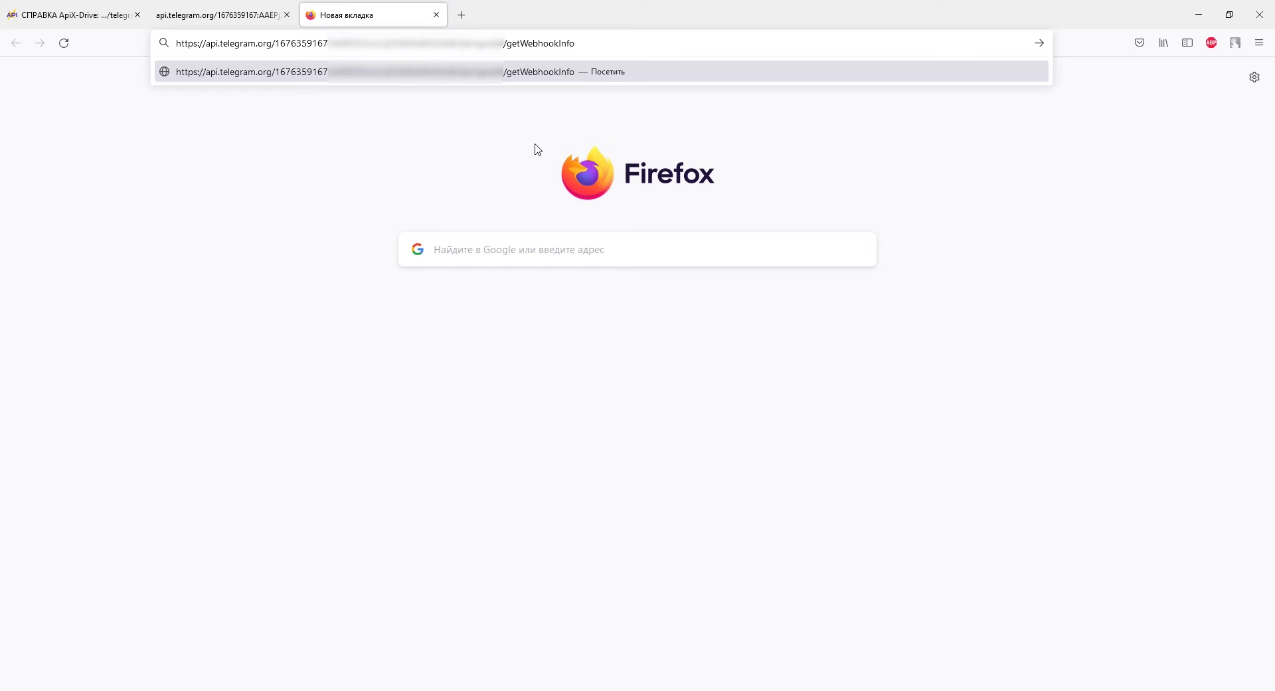
{"action": "left_click", "coordinate": [63, 10]}
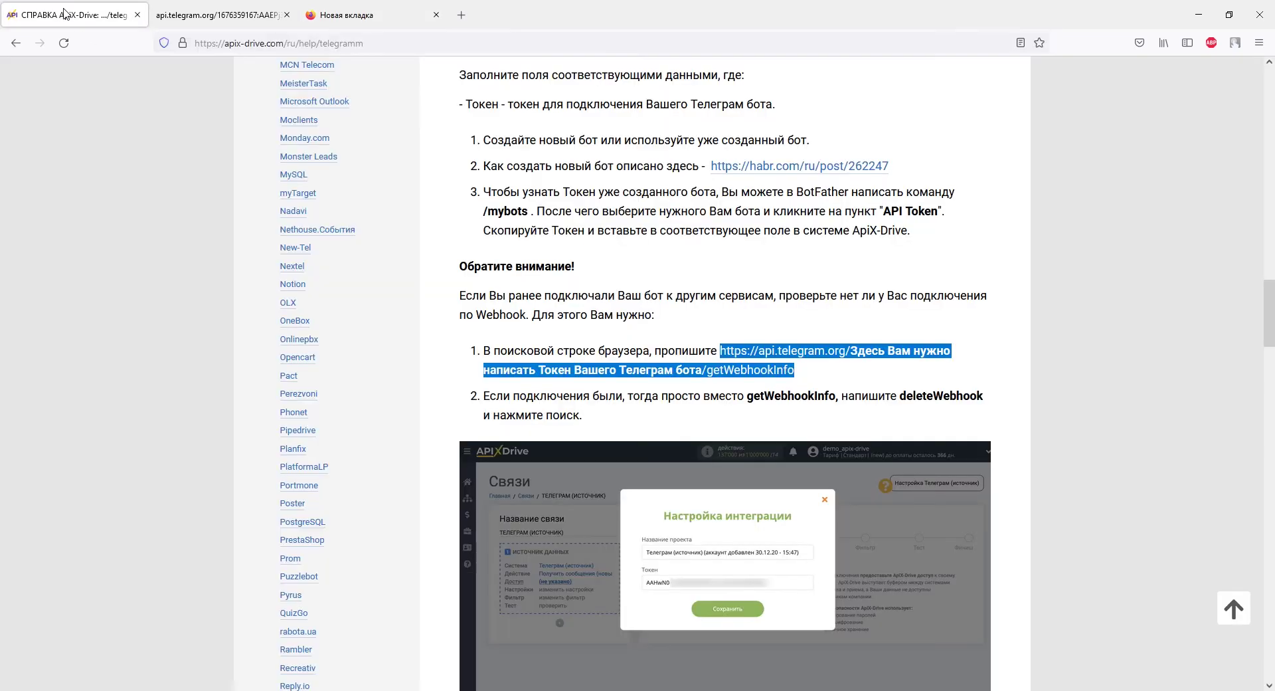
Change the webhook tab's address from getWebhookInfo to deleteWebhook, copied from the article
{"action": "left_click", "coordinate": [877, 414]}
{"action": "left_click_drag", "start_coordinate": [900, 395], "coordinate": [981, 395]}
{"action": "right_click", "coordinate": [981, 395]}
{"action": "left_click", "coordinate": [993, 413]}
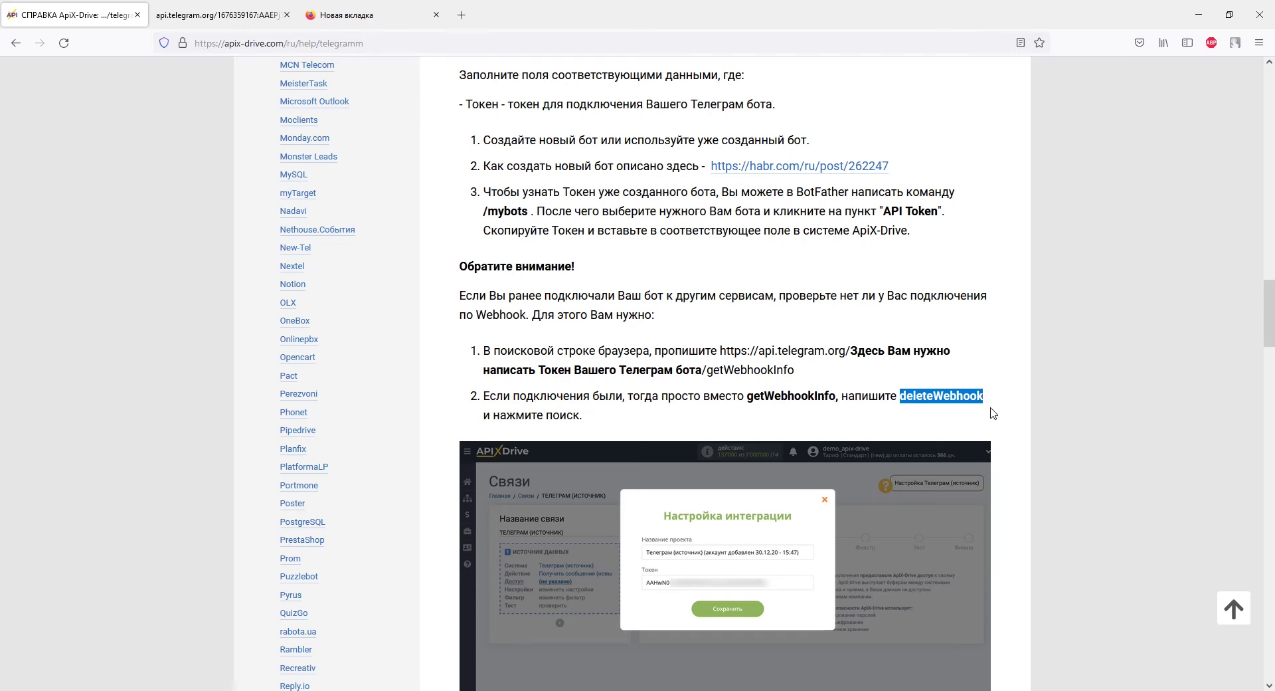
{"action": "left_click", "coordinate": [388, 18]}
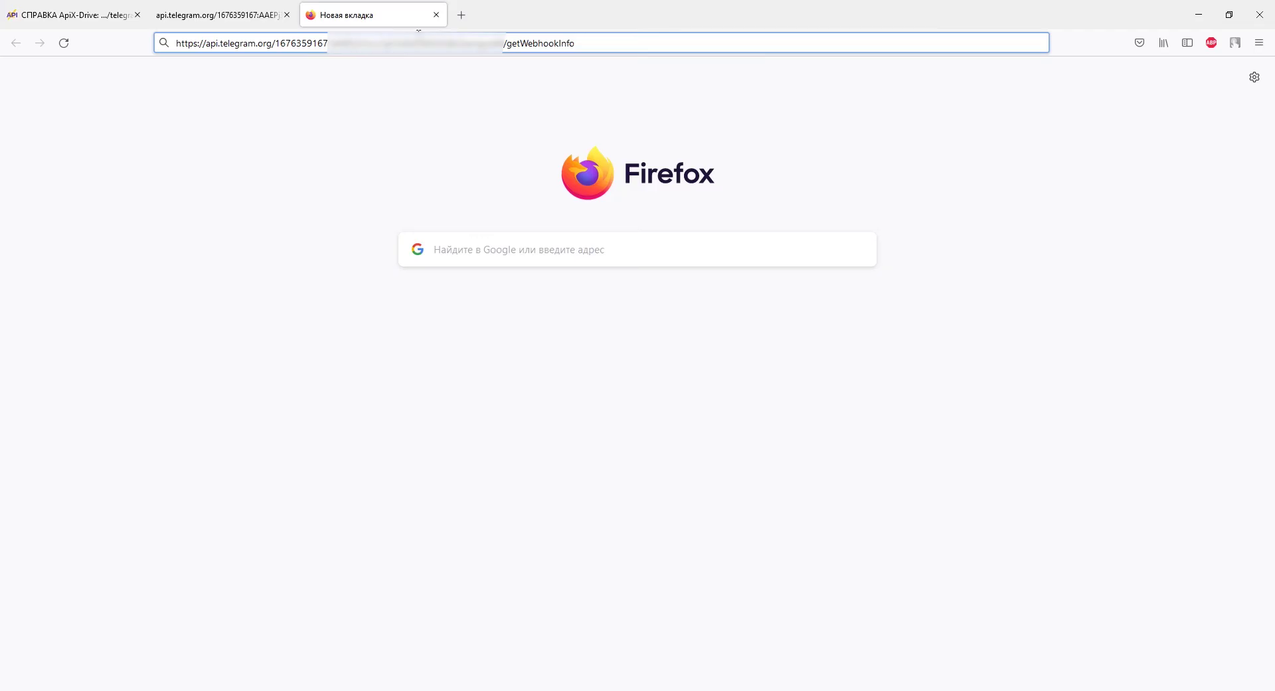
{"action": "left_click", "coordinate": [531, 44]}
{"action": "double_click", "coordinate": [538, 43]}
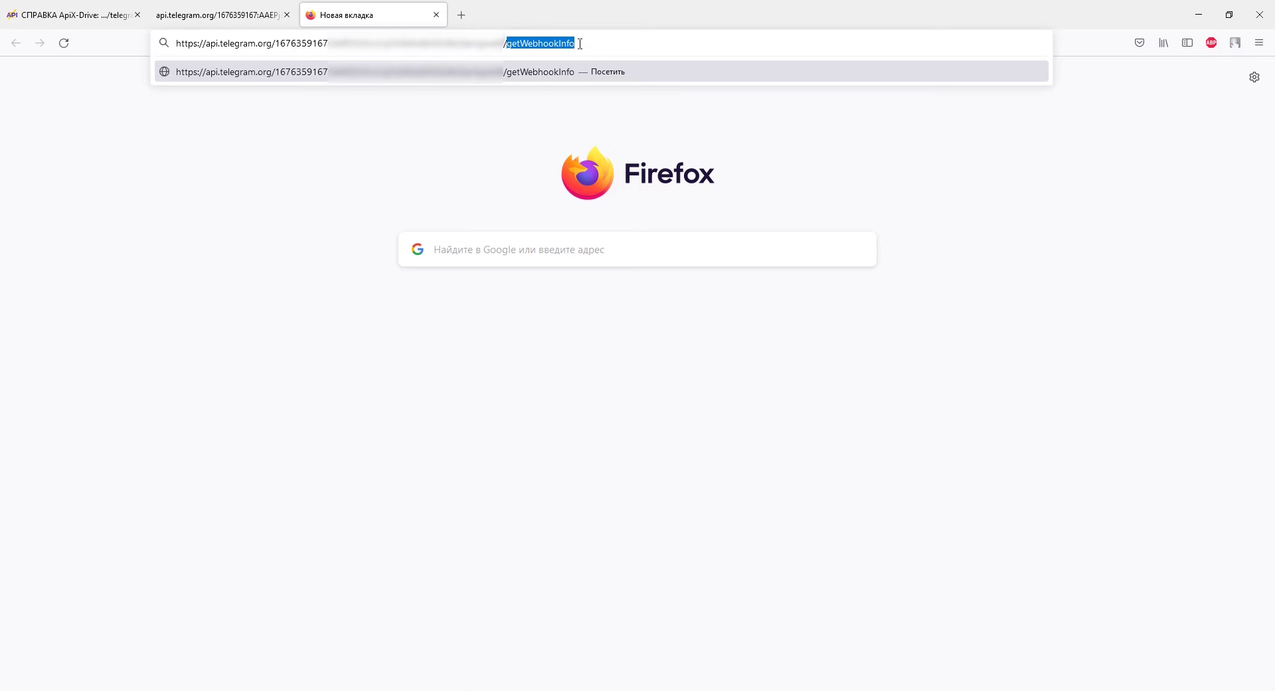
{"action": "right_click", "coordinate": [580, 44]}
{"action": "left_click", "coordinate": [598, 139]}
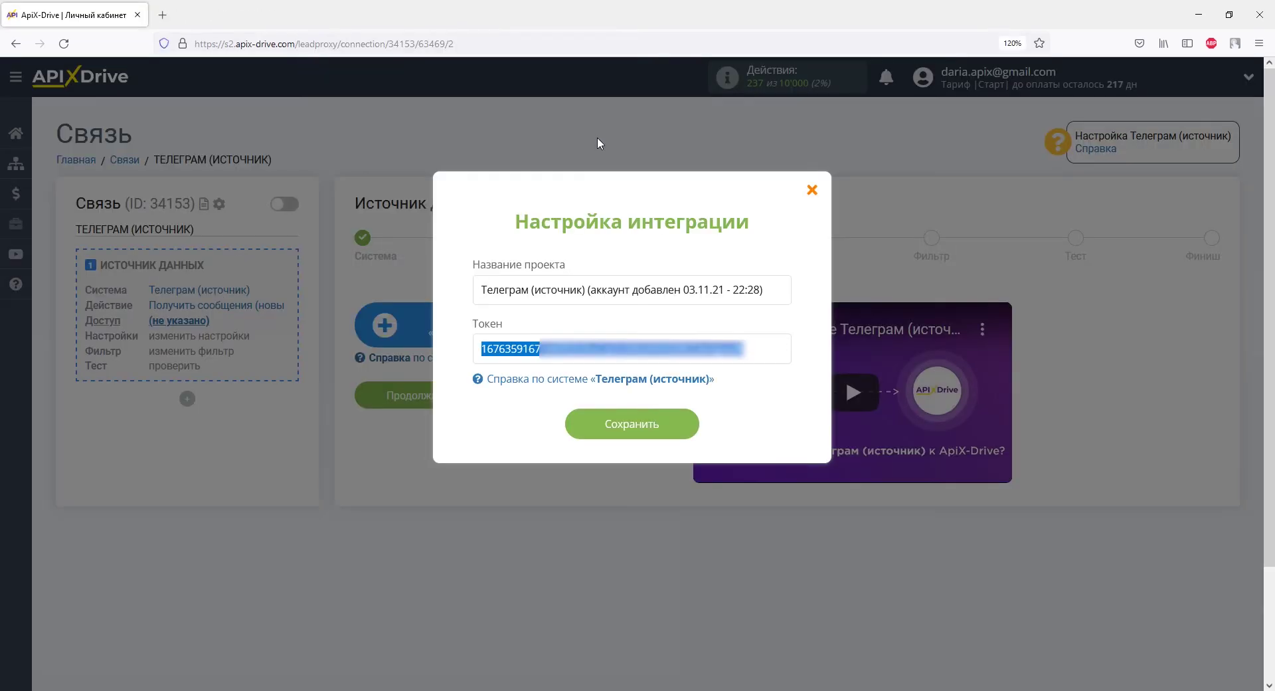
Save the Telegram bot token in Настройка интеграции and continue to the settings step
{"action": "left_click", "coordinate": [633, 428]}
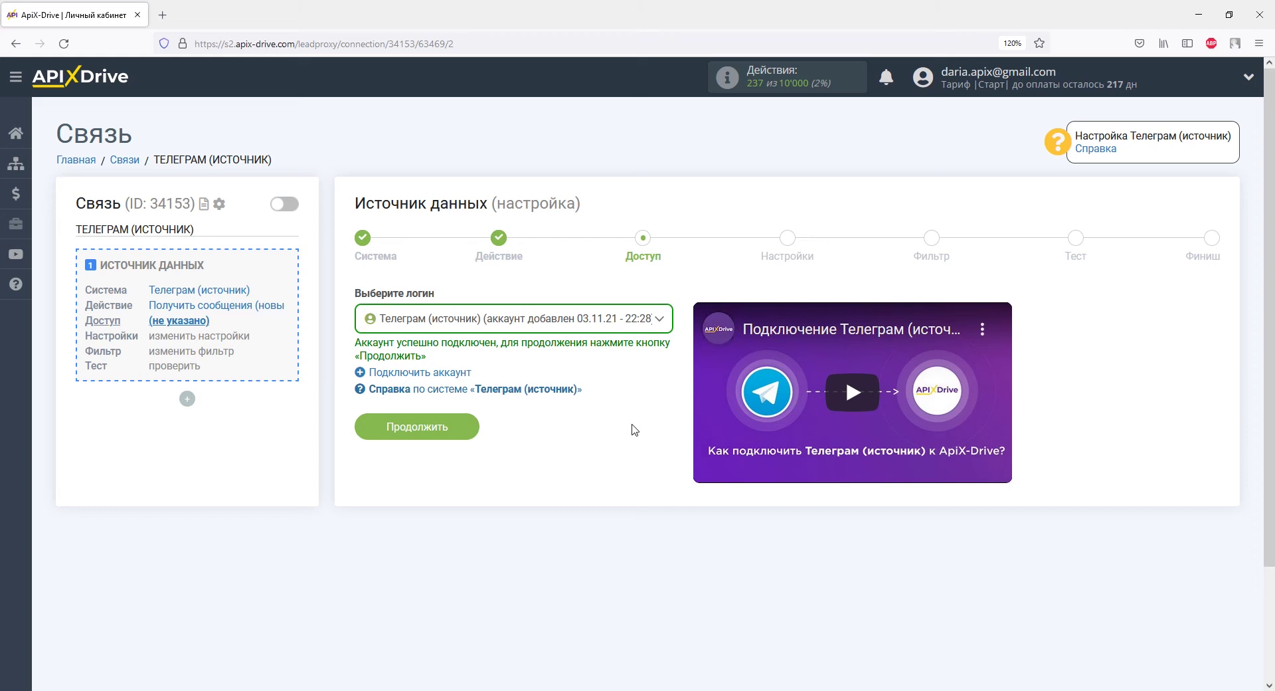
{"action": "left_click", "coordinate": [465, 428]}
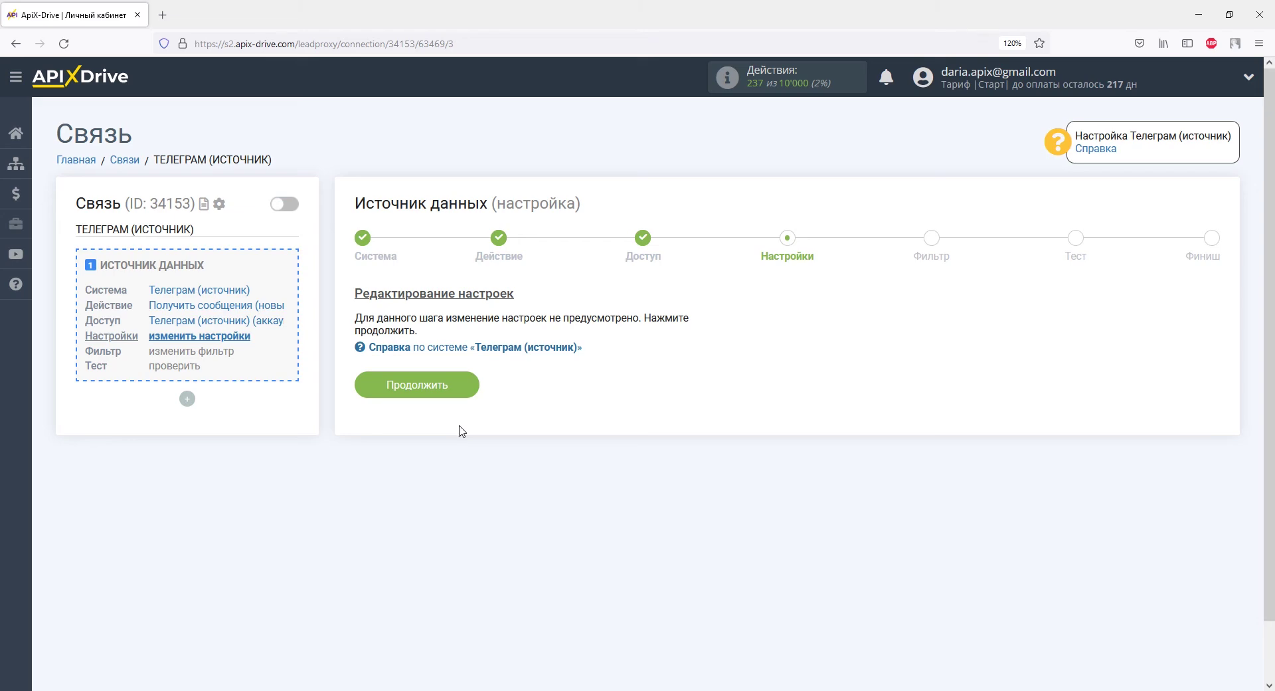
Continue past the Настройки and Фильтр steps without adding any filter conditions
{"action": "left_click", "coordinate": [454, 384]}
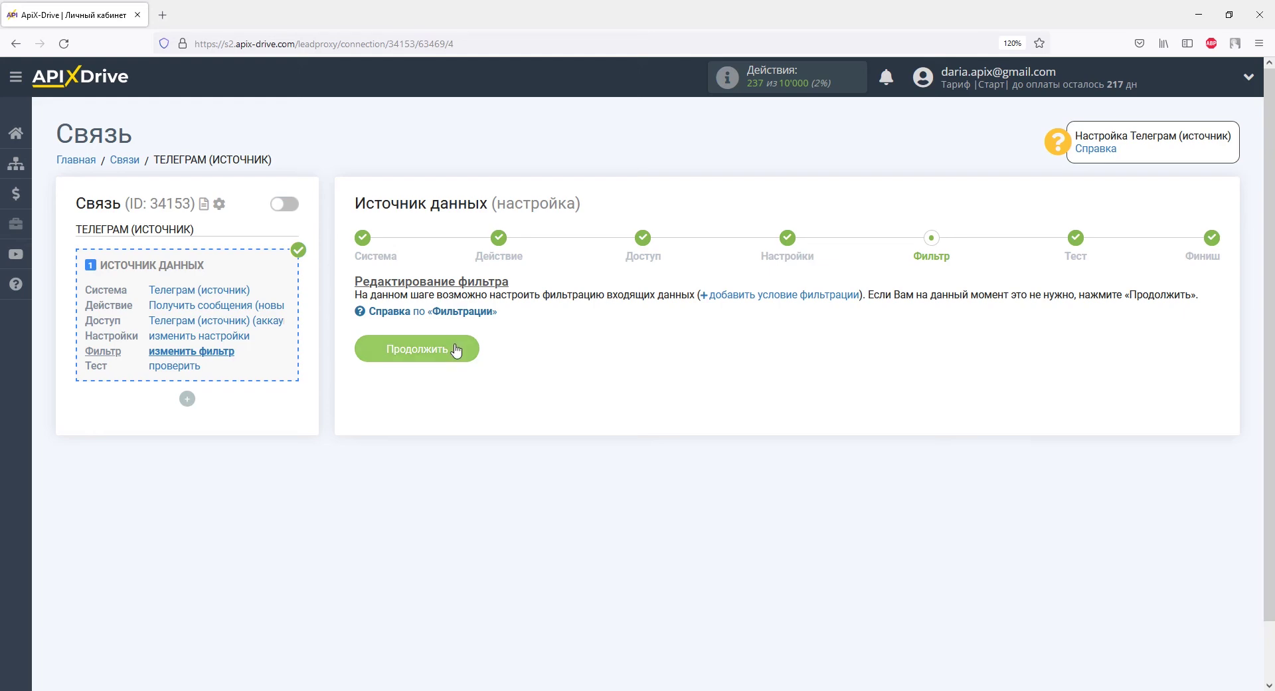
{"action": "left_click", "coordinate": [457, 347]}
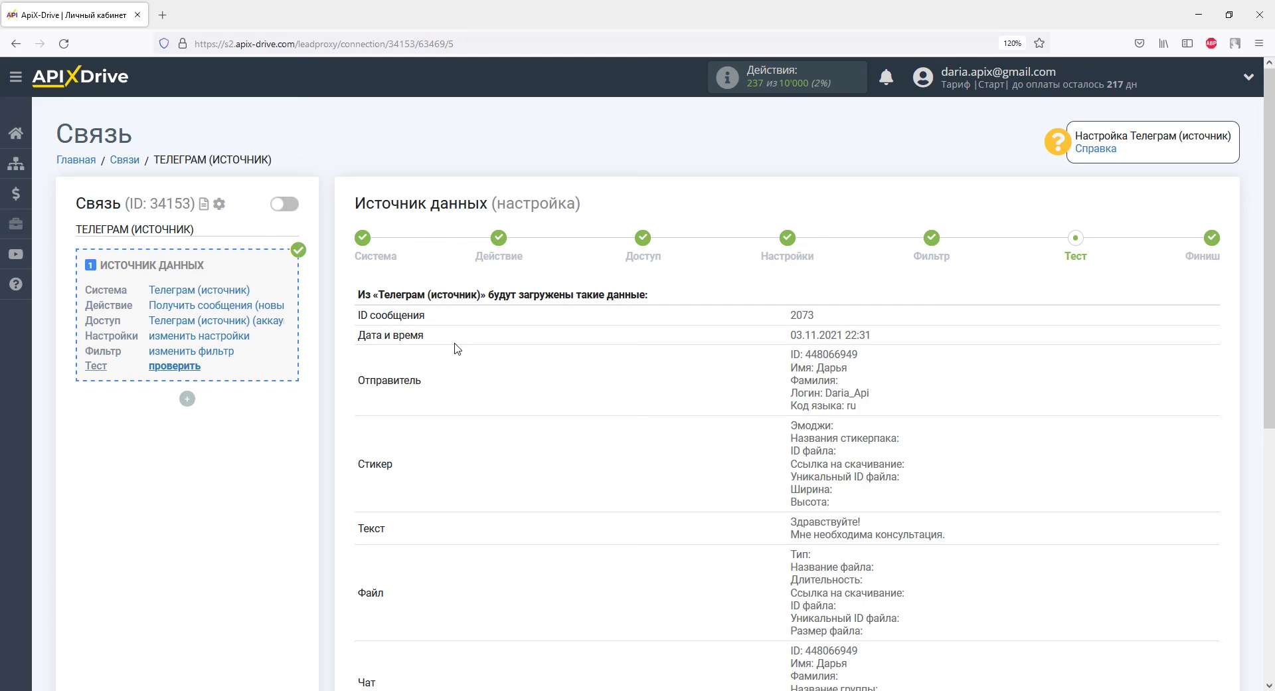
Review the sample Telegram message data and confirm the source with Далее
{"action": "scroll", "coordinate": [457, 349], "scroll_direction": "down", "scroll_amount": 3}
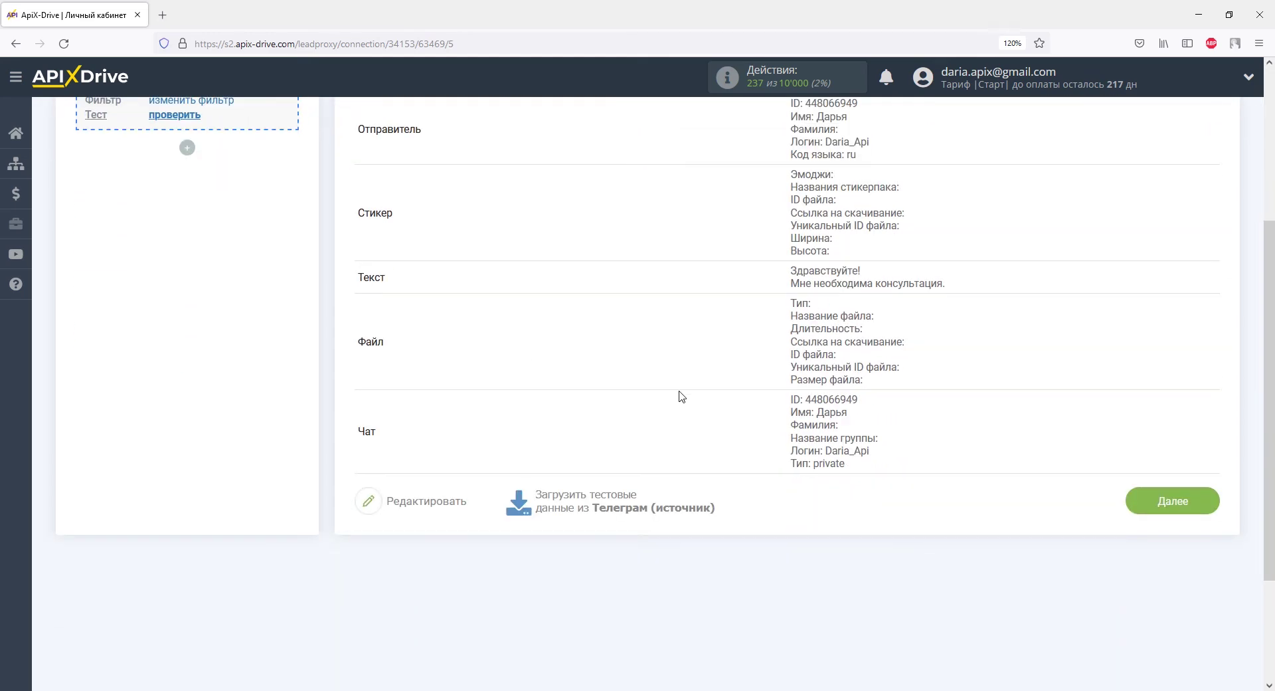
{"action": "left_click", "coordinate": [1134, 500]}
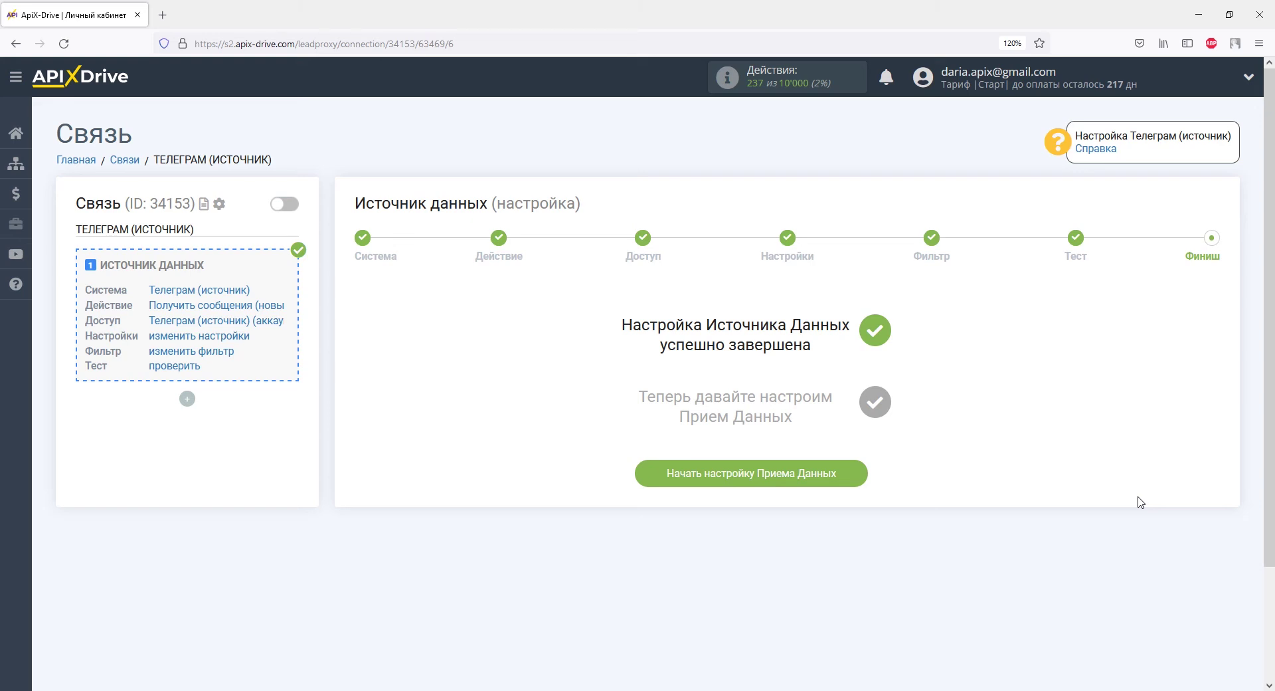
Start data receiving setup with Gmail (прием) as the receiving system
{"action": "left_click", "coordinate": [853, 474]}
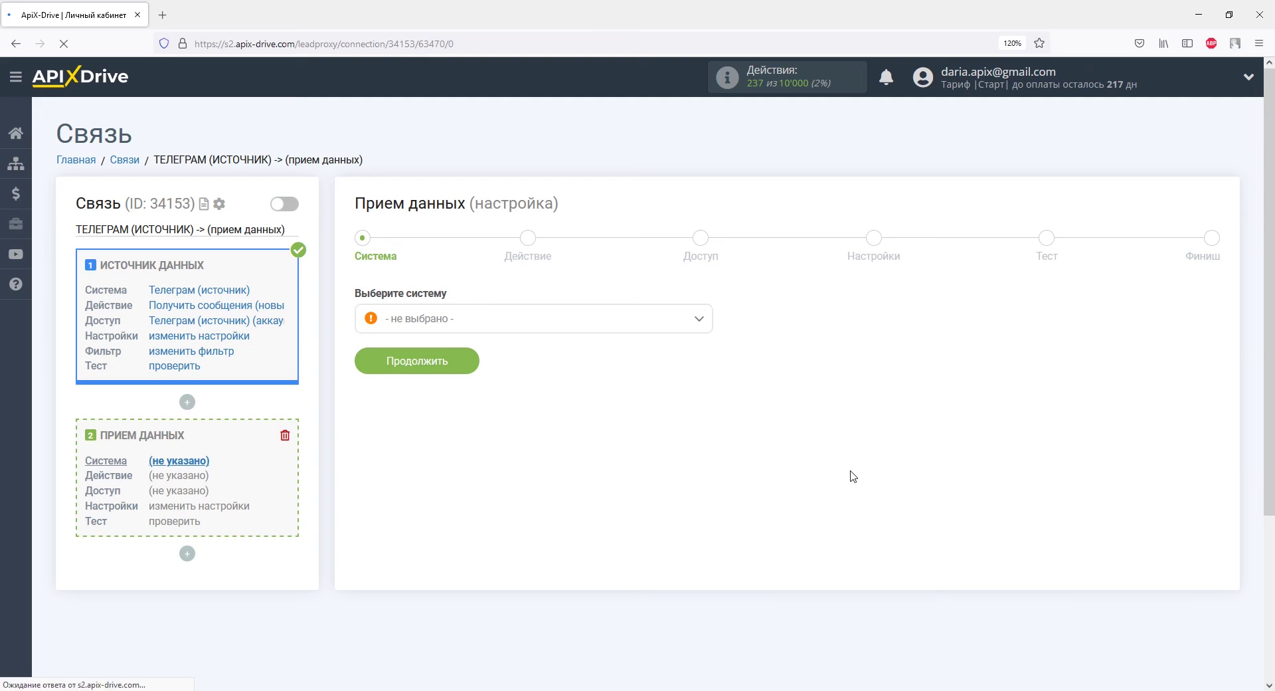
{"action": "left_click", "coordinate": [704, 325]}
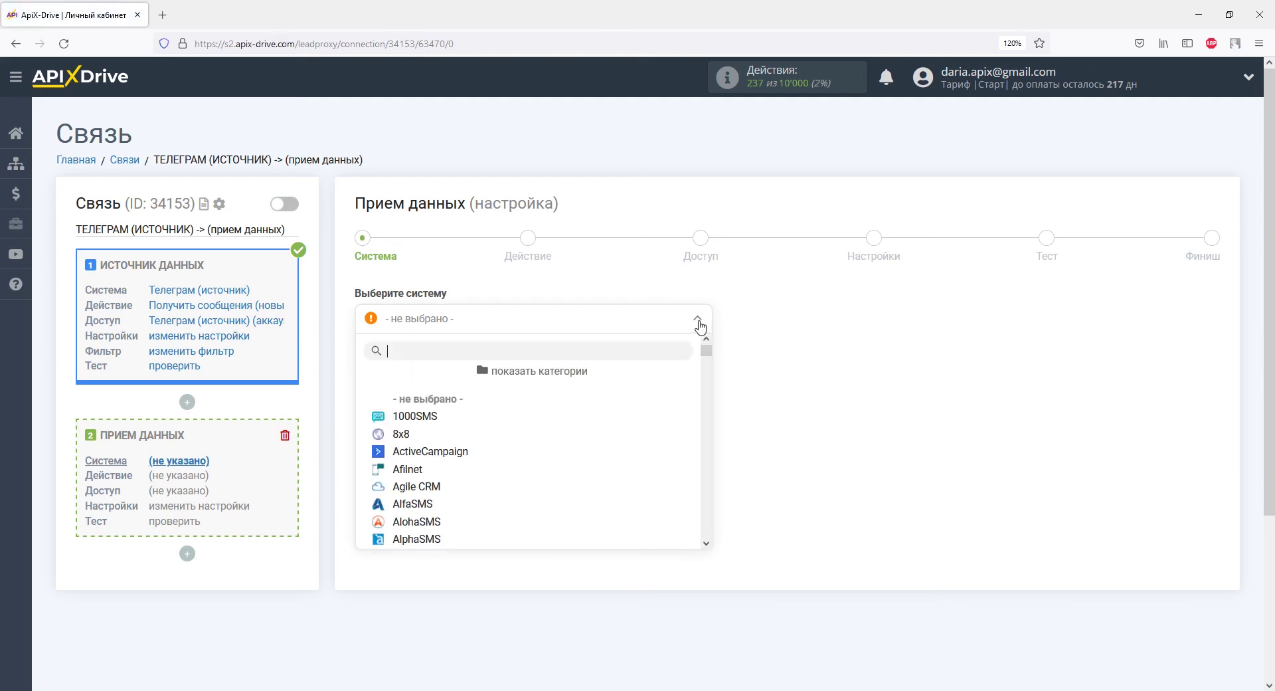
{"action": "left_click_drag", "start_coordinate": [706, 337], "coordinate": [708, 400]}
{"action": "left_click", "coordinate": [462, 369]}
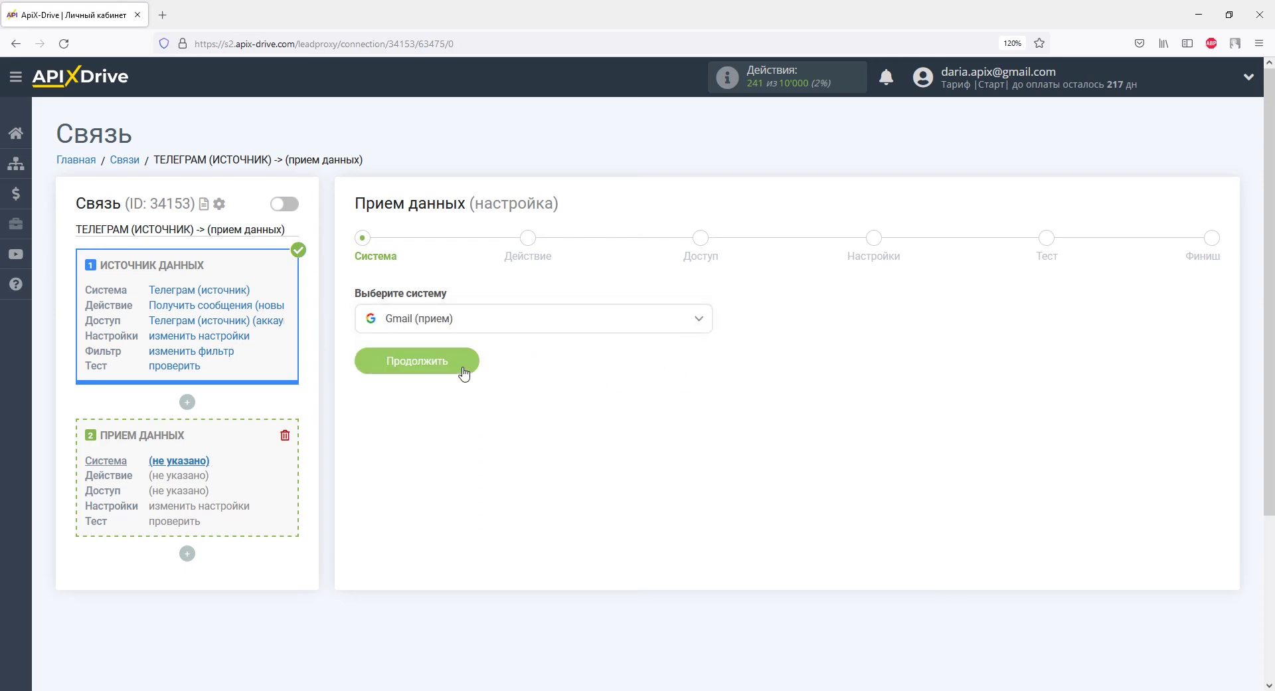
{"action": "left_click", "coordinate": [463, 370]}
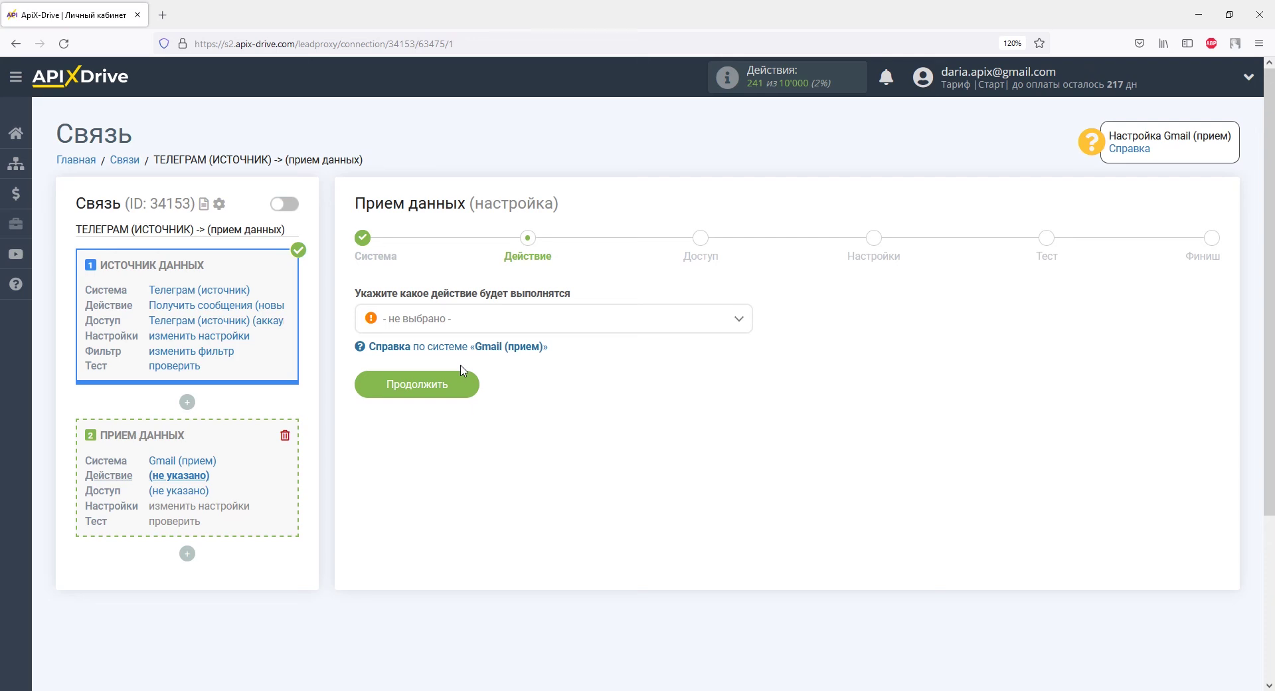
Choose the Отправить письмо action and continue to the Gmail account access step
{"action": "left_click", "coordinate": [461, 319]}
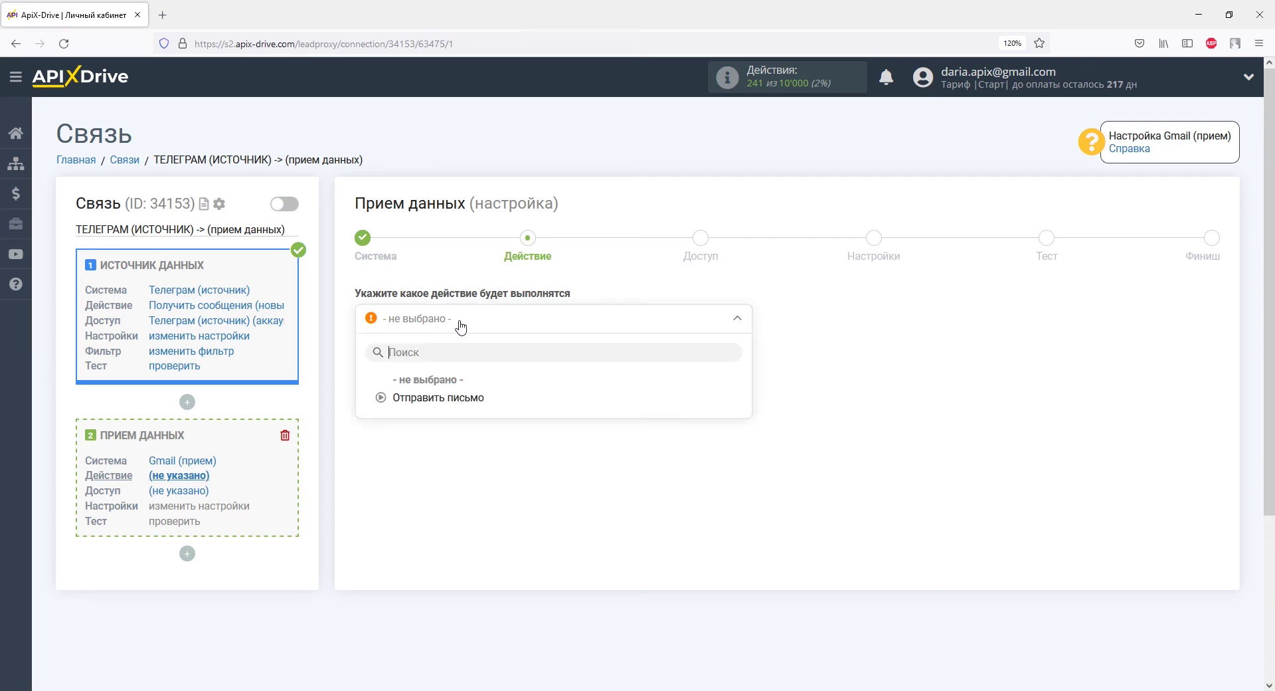
{"action": "left_click", "coordinate": [457, 394]}
{"action": "left_click", "coordinate": [457, 389]}
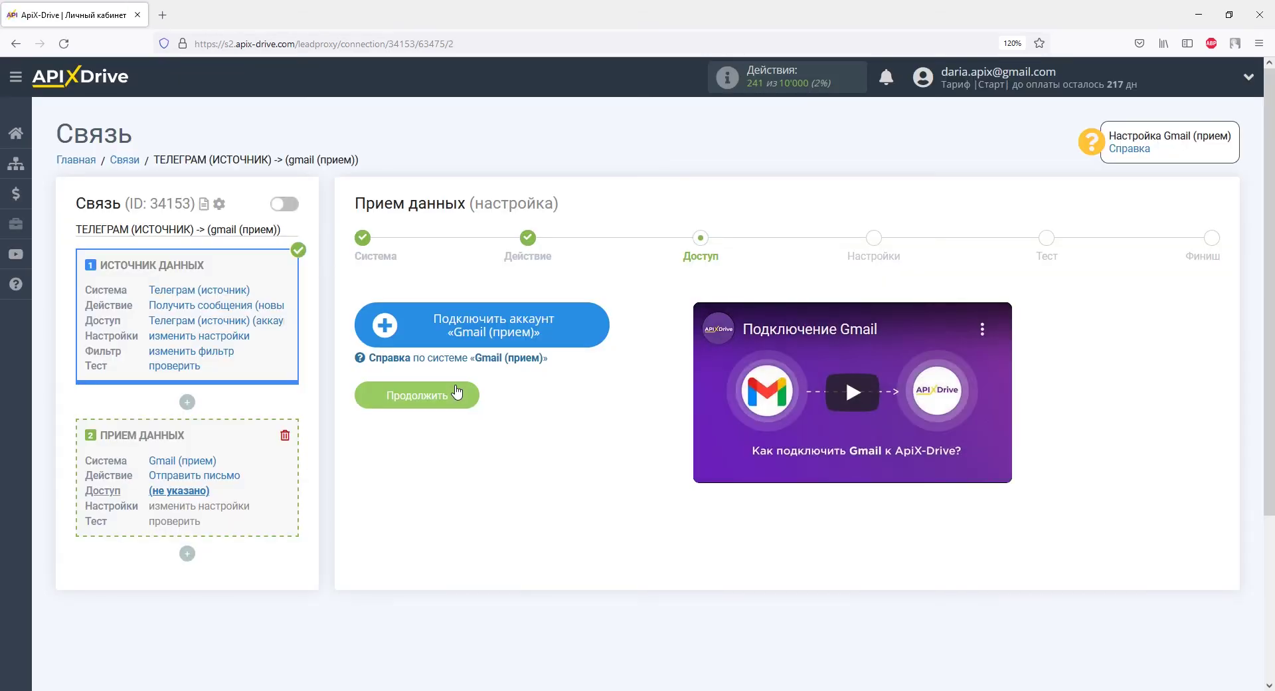
Sign in to Google with the account's email and password and grant ApiX-Drive mail-sending access
{"action": "left_click", "coordinate": [429, 341]}
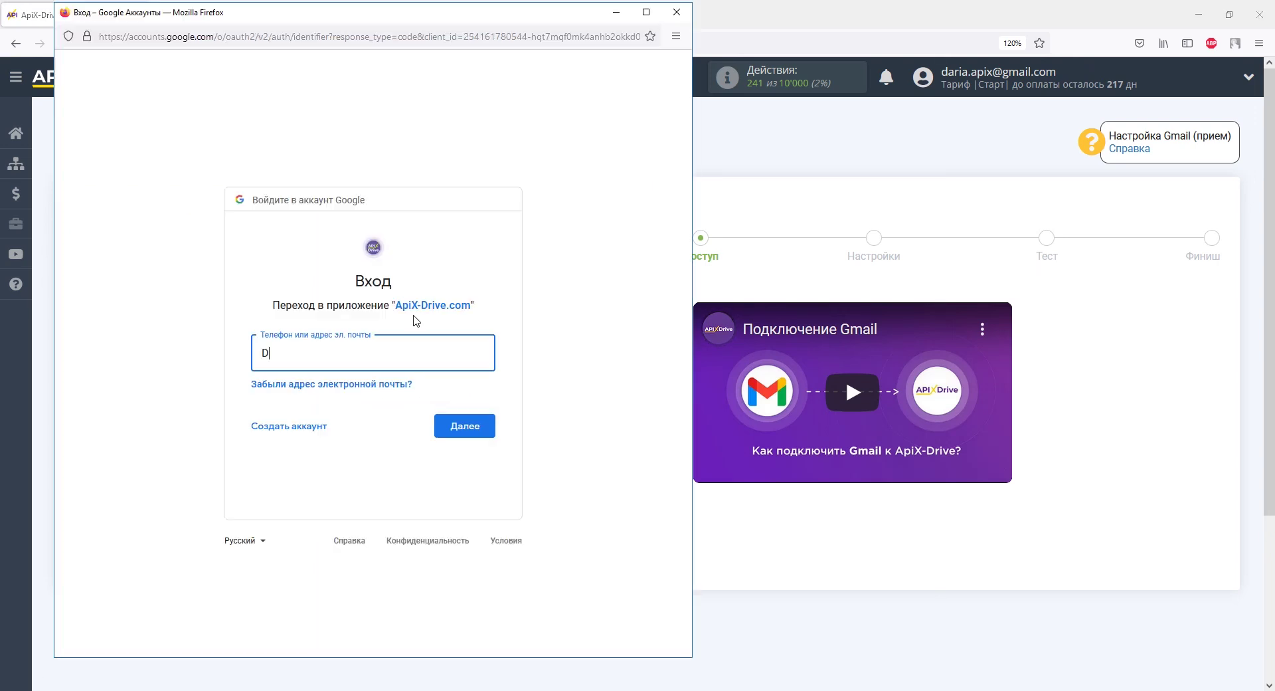
{"action": "key", "text": "Return"}
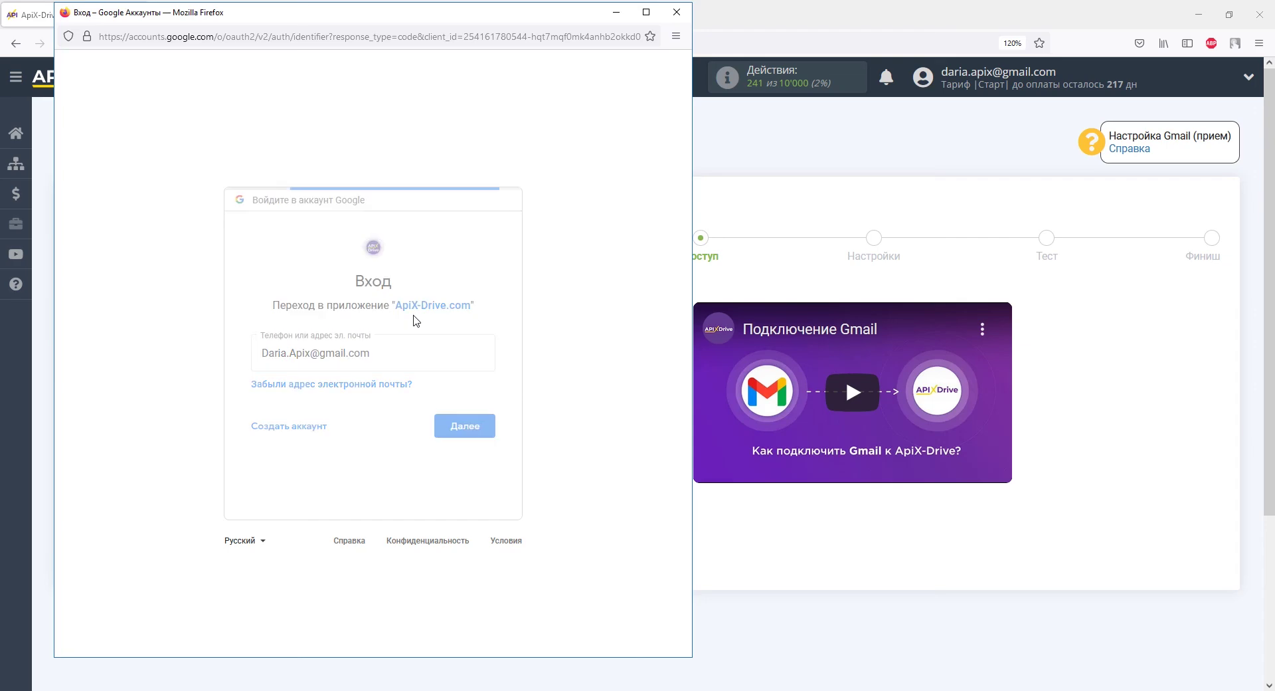
{"action": "type", "text": "•••••••••••"}
{"action": "key", "text": "Return"}
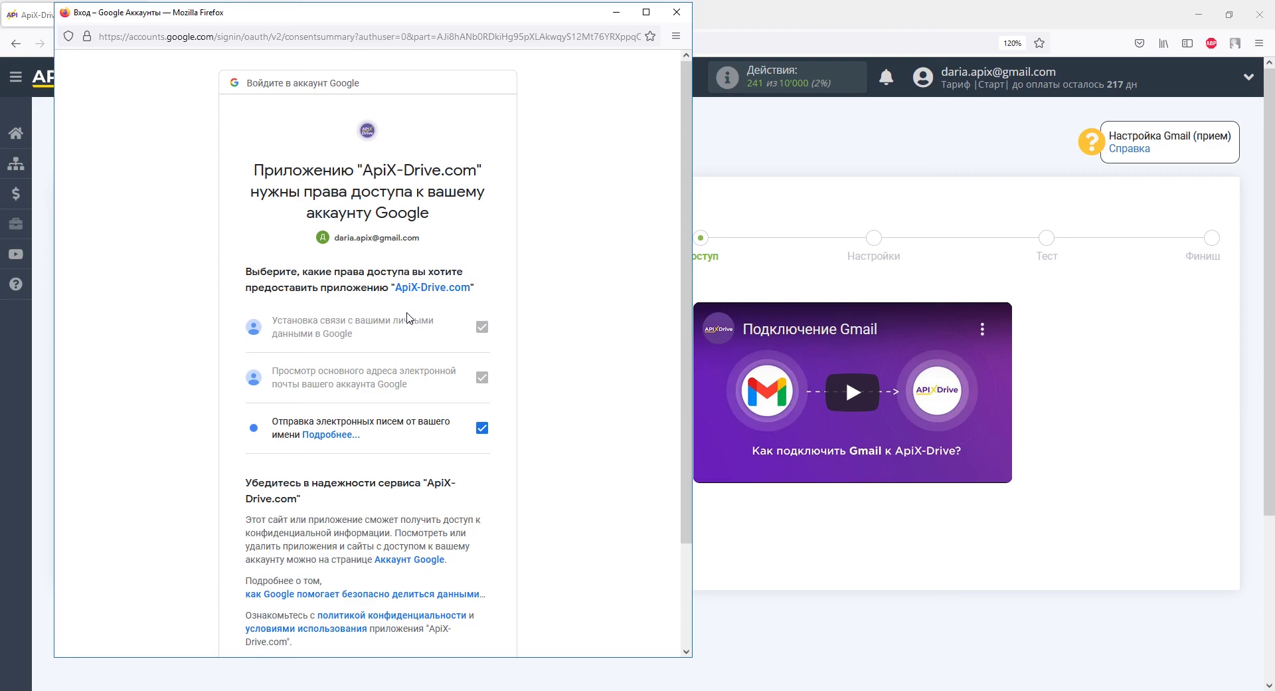
{"action": "scroll", "coordinate": [408, 317], "scroll_direction": "down", "scroll_amount": 3}
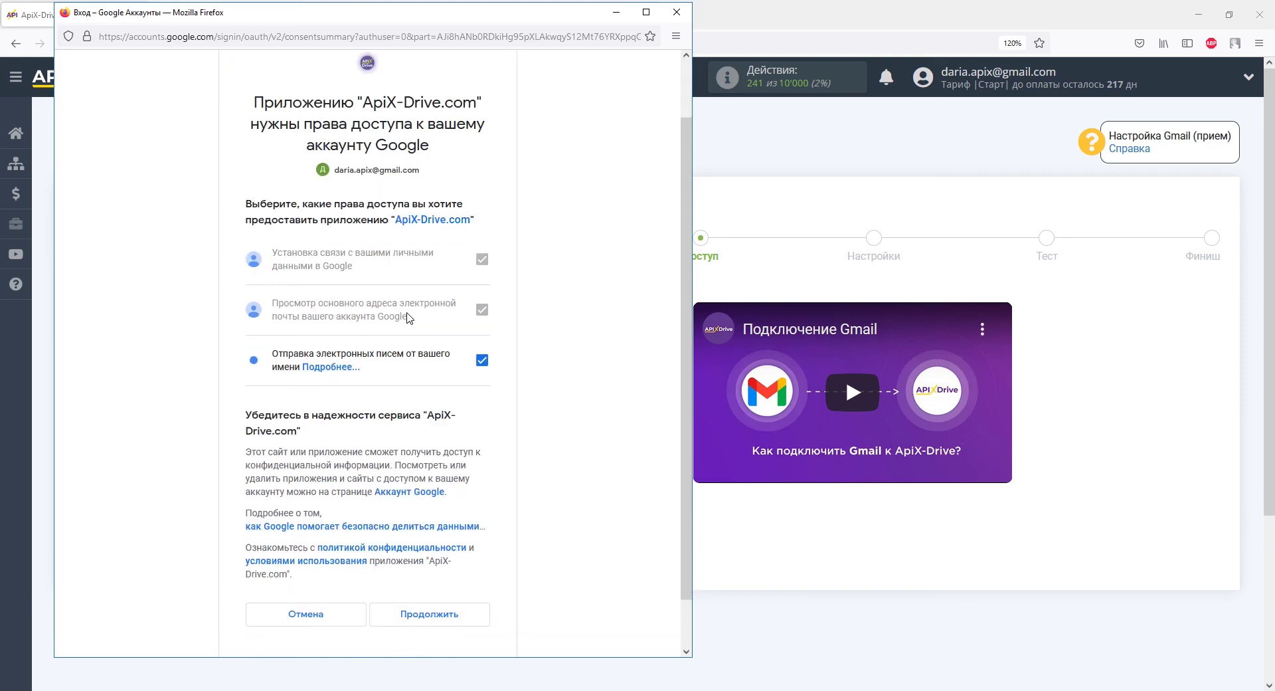
{"action": "left_click", "coordinate": [437, 560]}
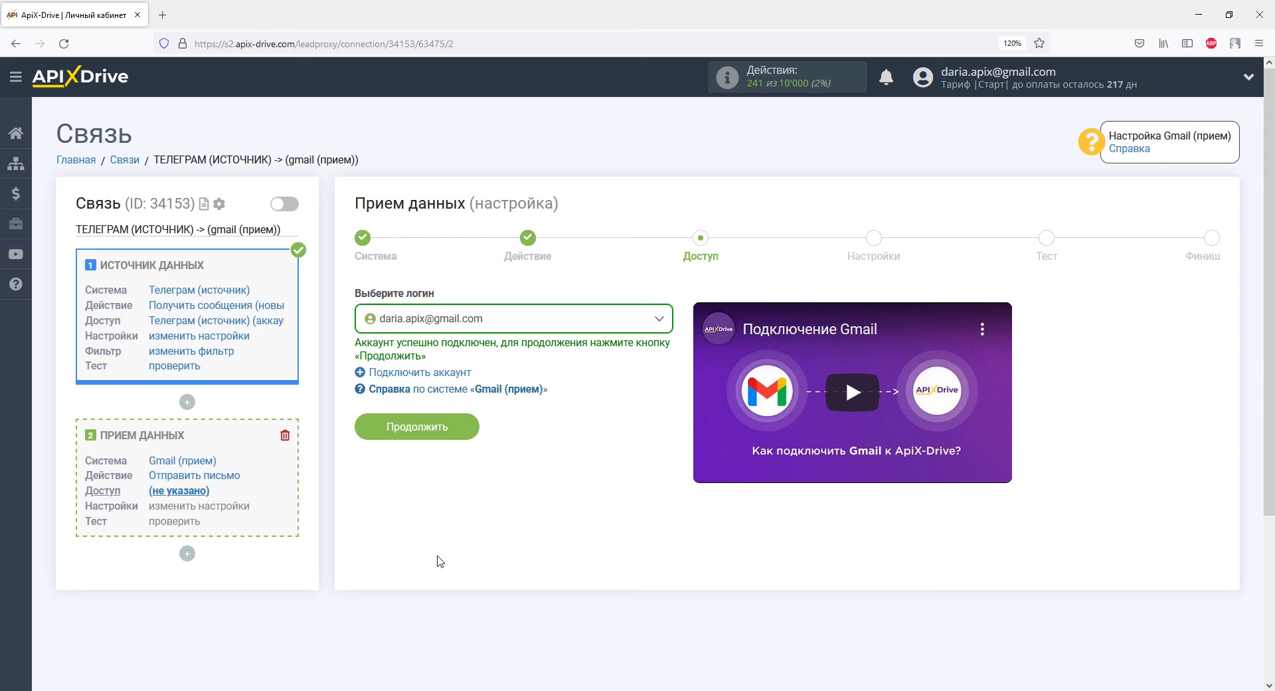
Continue to the Gmail settings and enter the recipient's e-mail address in «Кому: E-mail»
{"action": "left_click", "coordinate": [457, 428]}
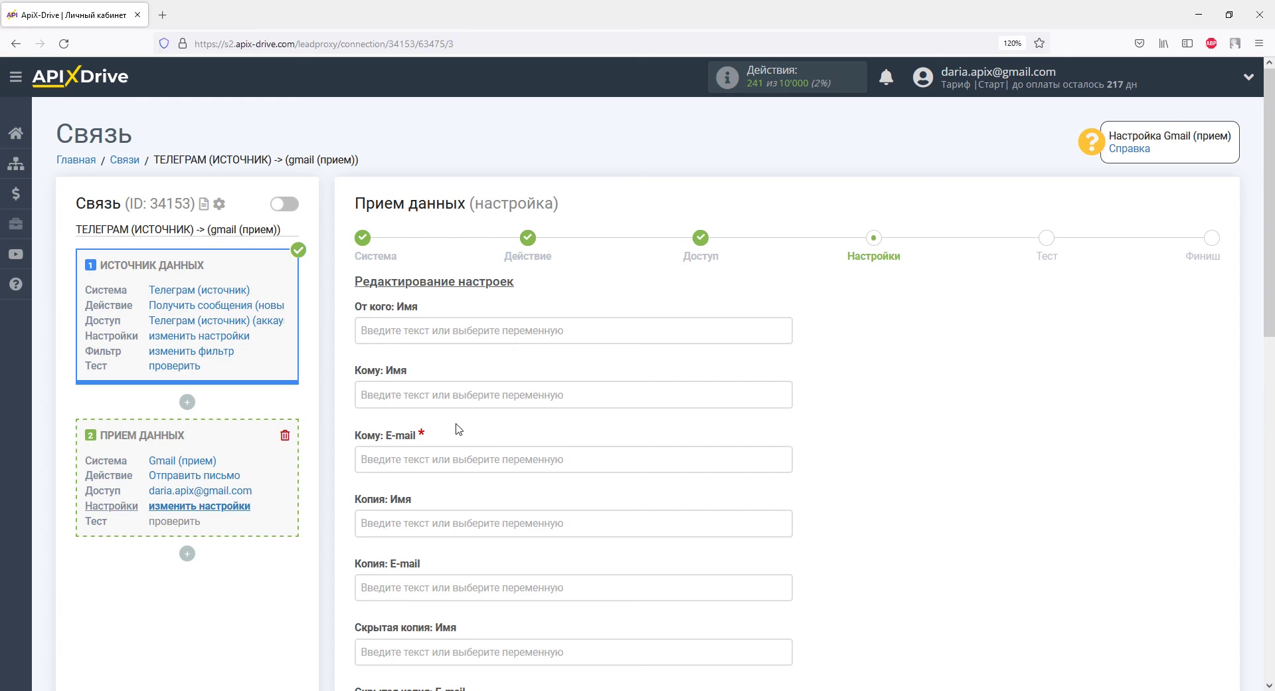
{"action": "left_click", "coordinate": [457, 458]}
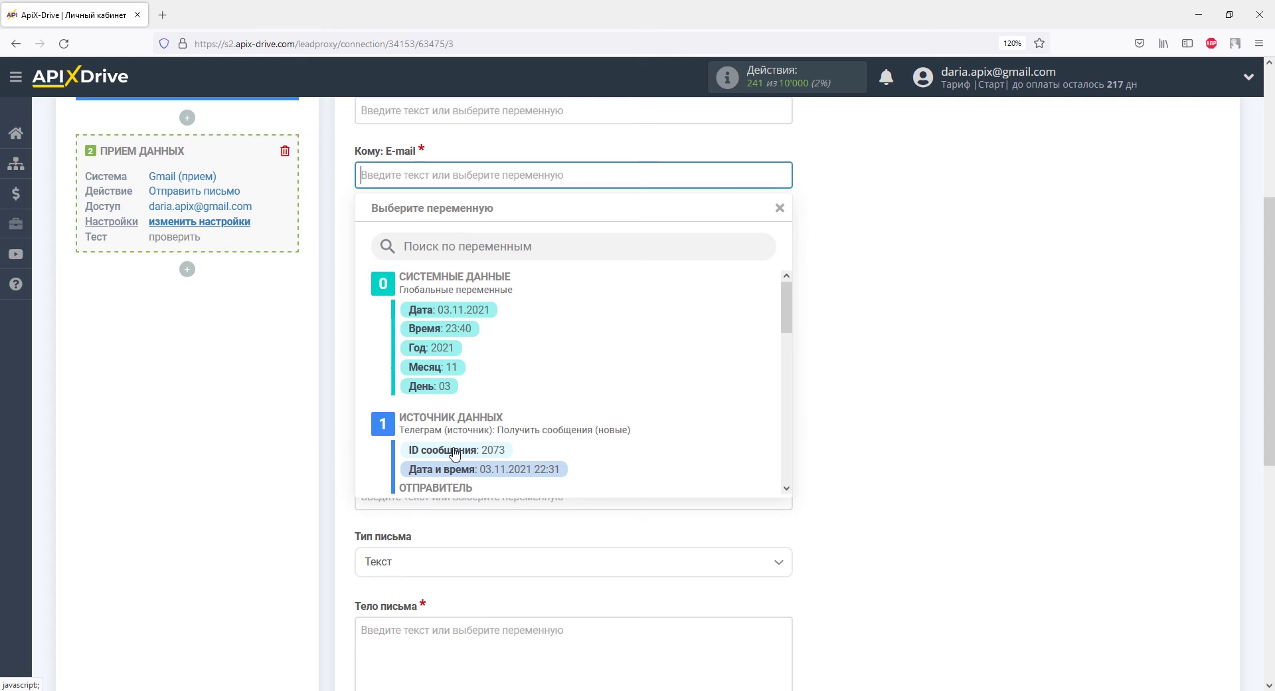
{"action": "left_click", "coordinate": [319, 436]}
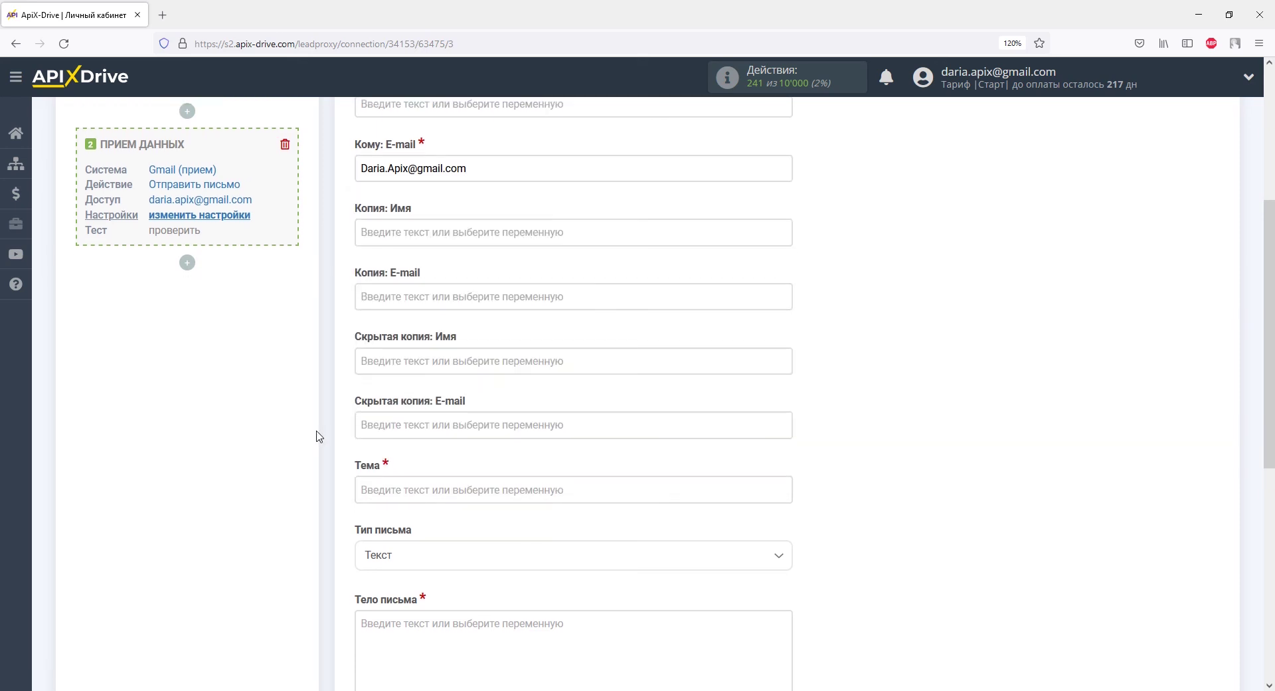
Set the subject to «Обращение из Телеграм:» plus the Telegram sender's Имя variable
{"action": "scroll", "coordinate": [317, 436], "scroll_direction": "down", "scroll_amount": 3}
{"action": "left_click", "coordinate": [377, 339]}
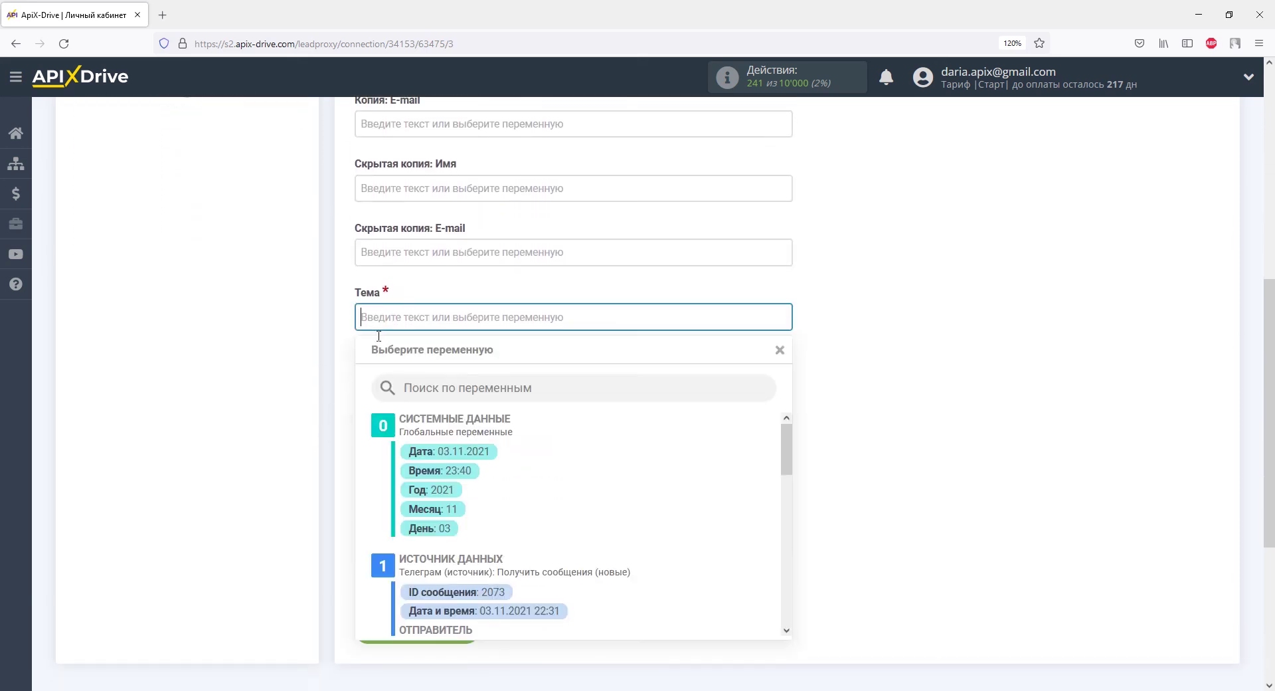
{"action": "left_click_drag", "start_coordinate": [788, 306], "coordinate": [787, 357]}
{"action": "left_click", "coordinate": [477, 331]}
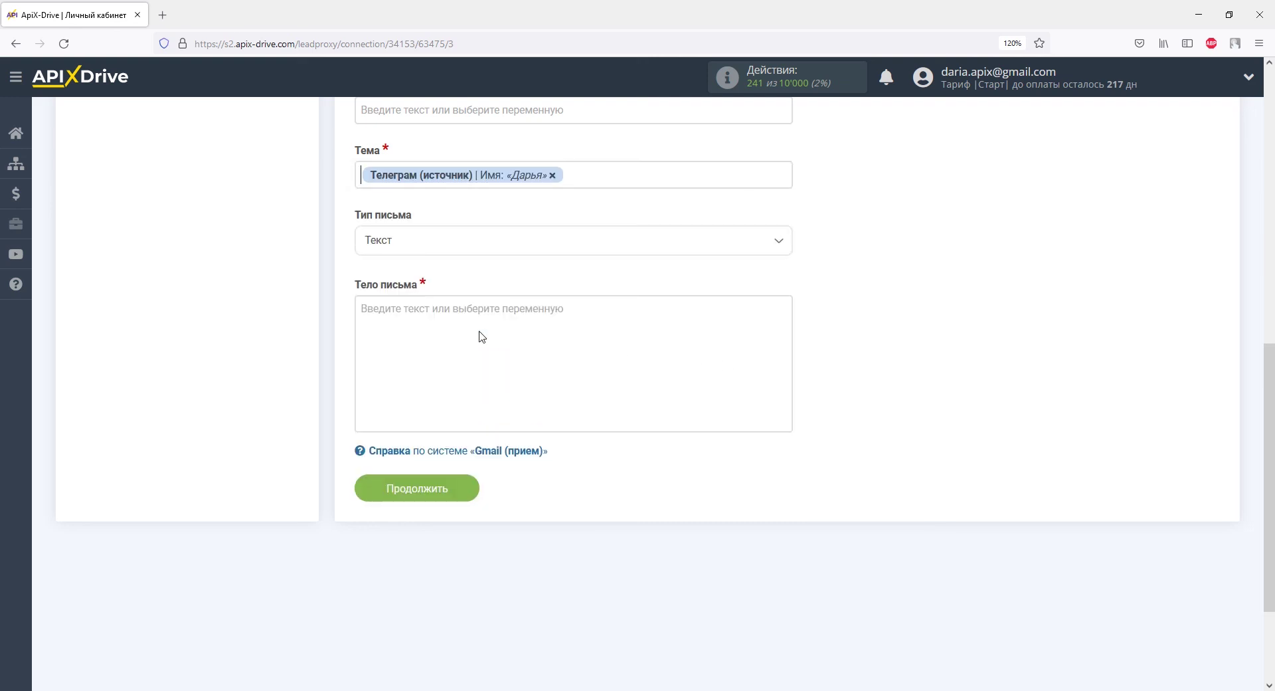
{"action": "type", "text": "Обращение из Телеграм:"}
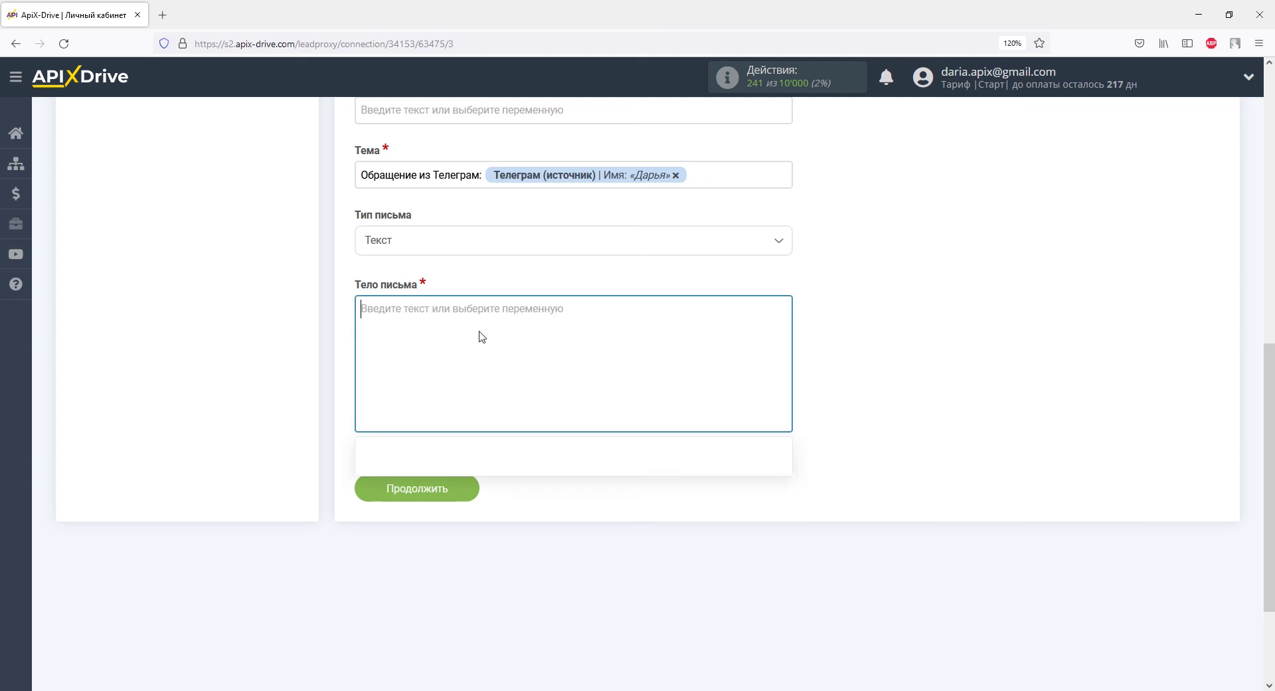
Start the body with «Обращение из Телеграм:», the sender's Имя, and «ID:» with the ID variable
{"action": "left_click", "coordinate": [482, 337]}
{"action": "type", "text": "Обращение из Телеграм:"}
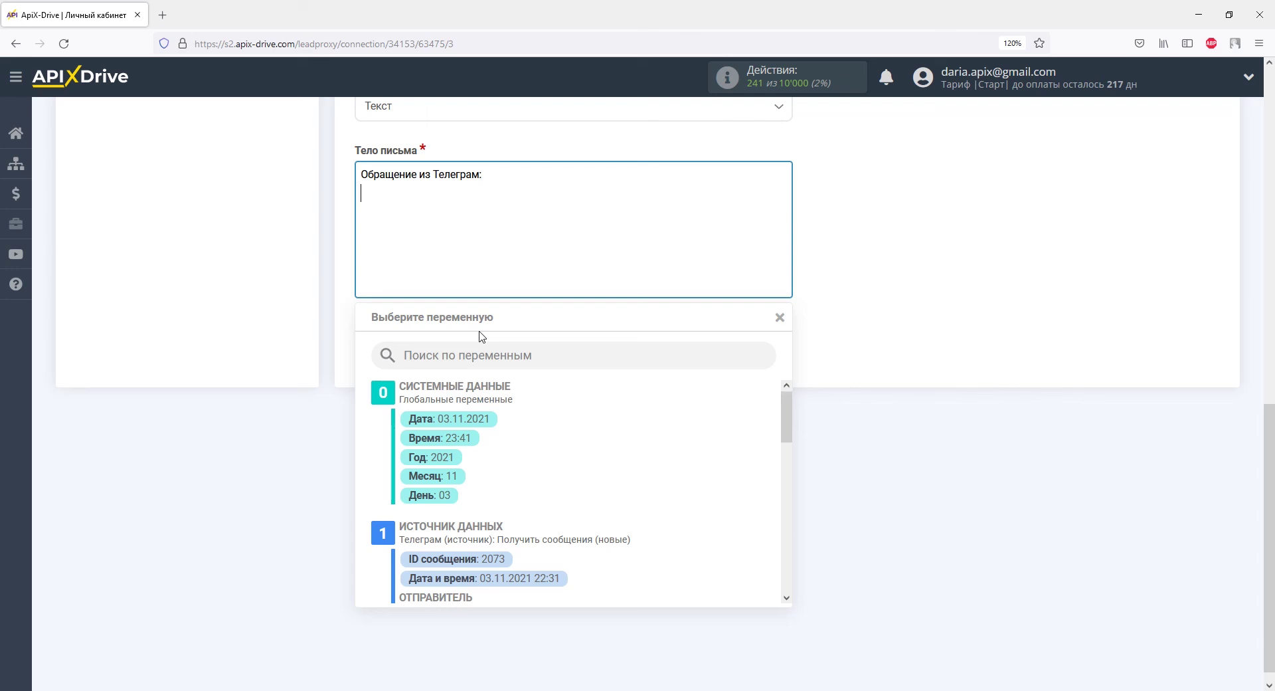
{"action": "left_click_drag", "start_coordinate": [786, 428], "coordinate": [787, 477]}
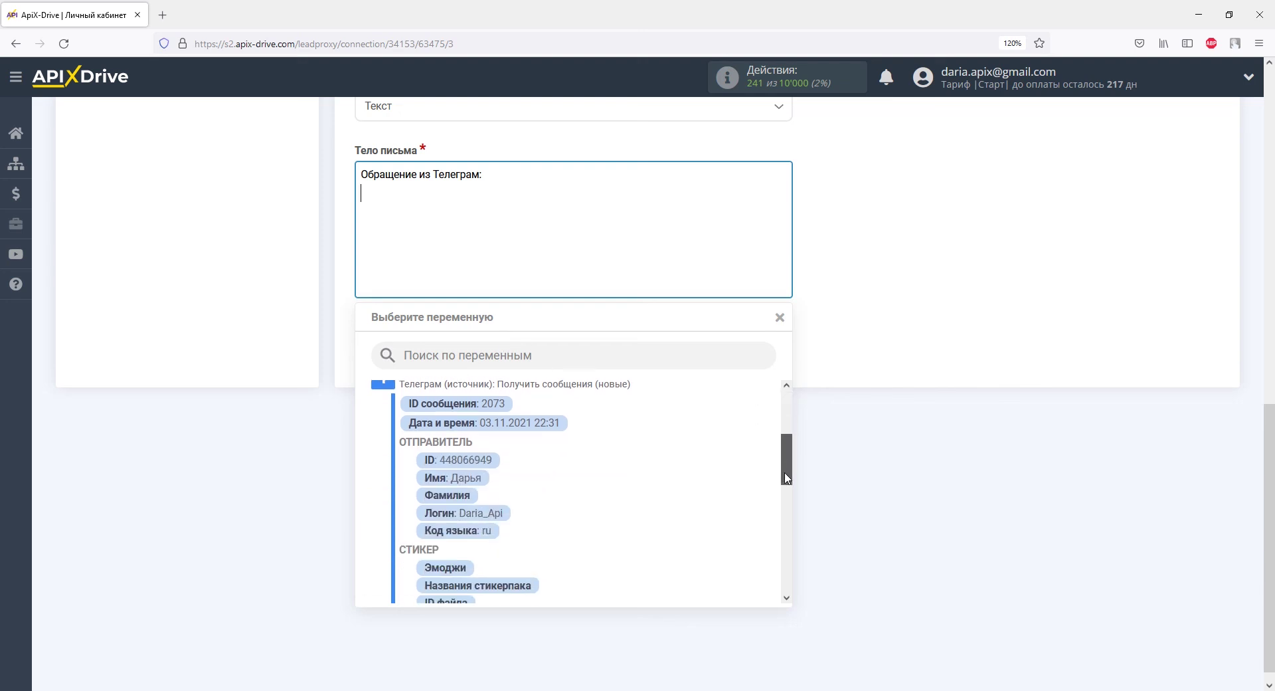
{"action": "left_click", "coordinate": [451, 483]}
{"action": "type", "text": "ID:"}
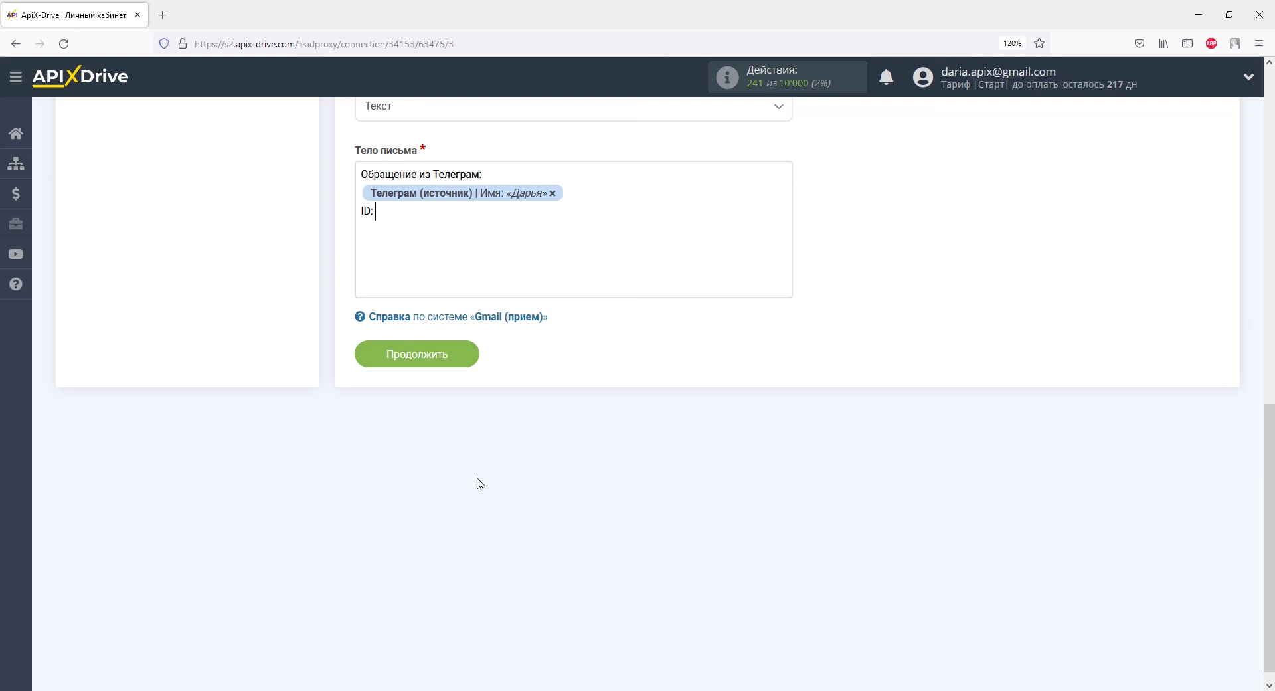
{"action": "left_click", "coordinate": [443, 262]}
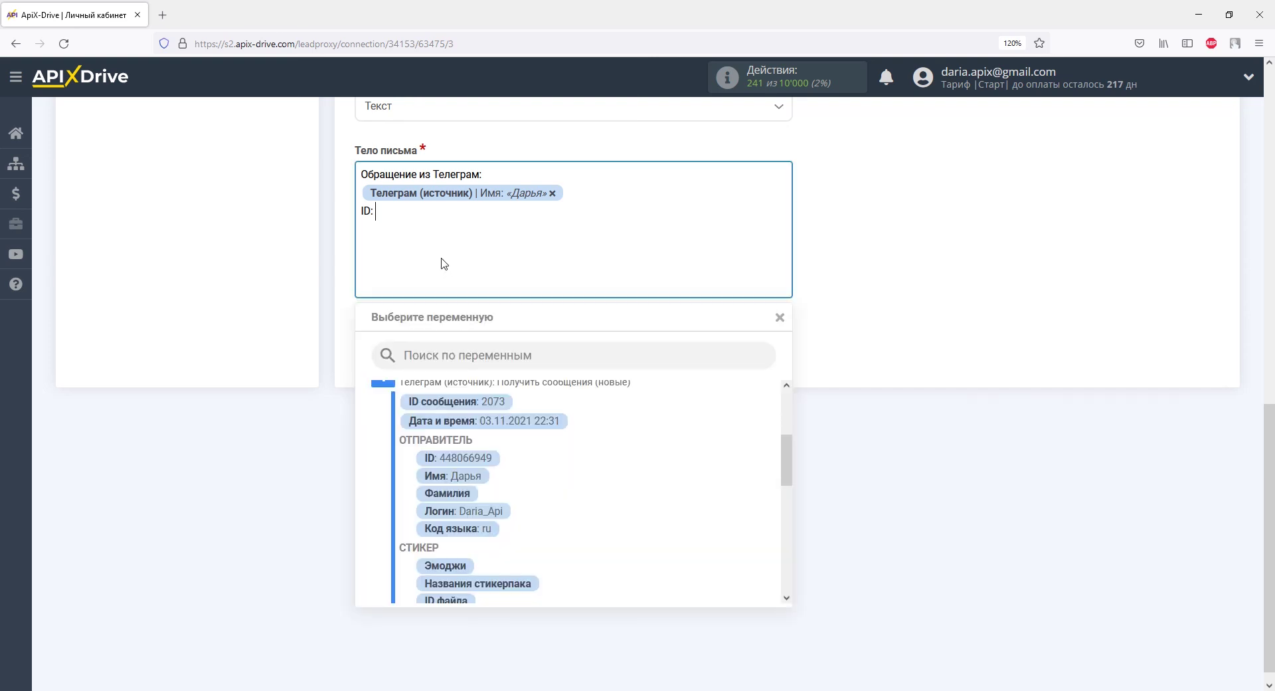
{"action": "left_click", "coordinate": [460, 458]}
Add a new body line «Обращение:» followed by the Telegram message Текст variable
{"action": "key", "text": "Return"}
{"action": "type", "text": "Обращение:"}
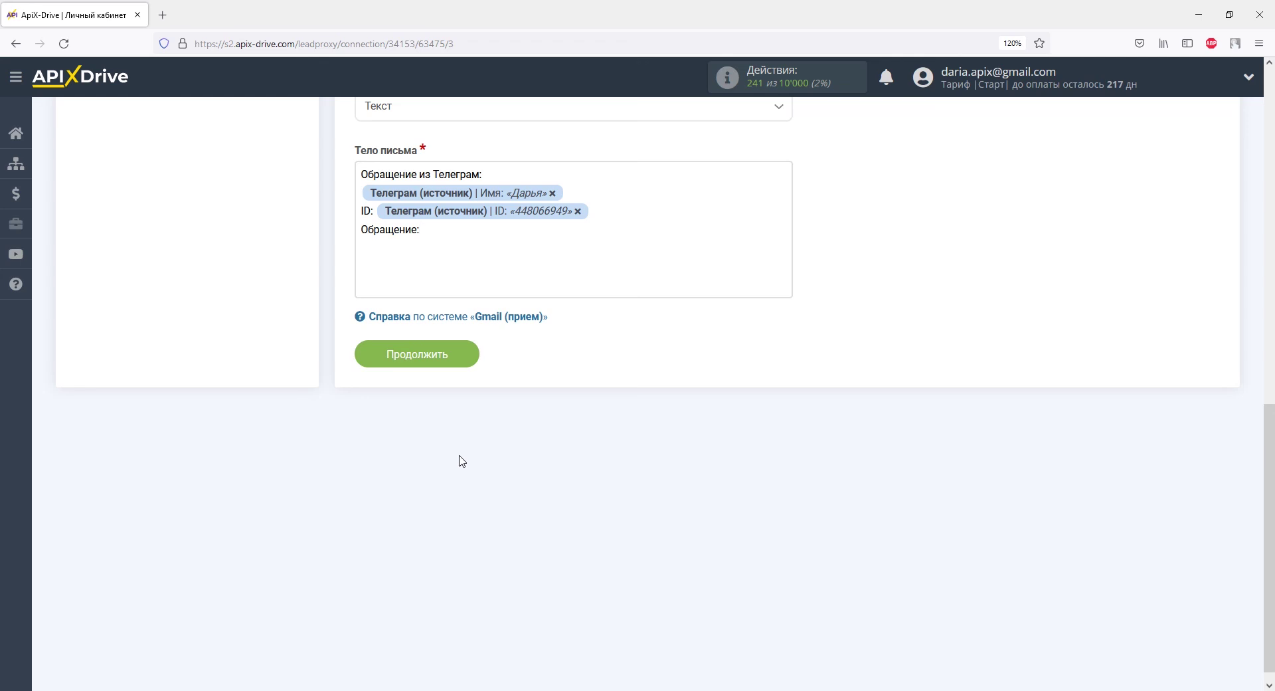
{"action": "left_click", "coordinate": [451, 265]}
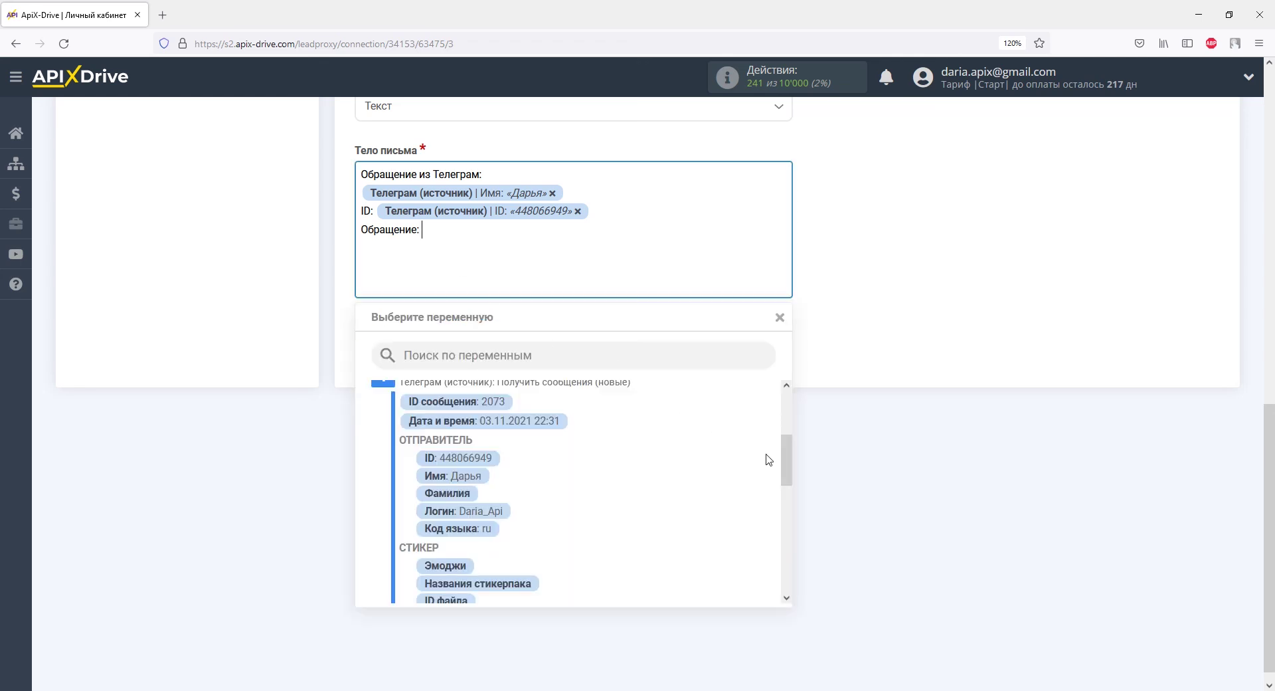
{"action": "left_click_drag", "start_coordinate": [786, 459], "coordinate": [785, 508]}
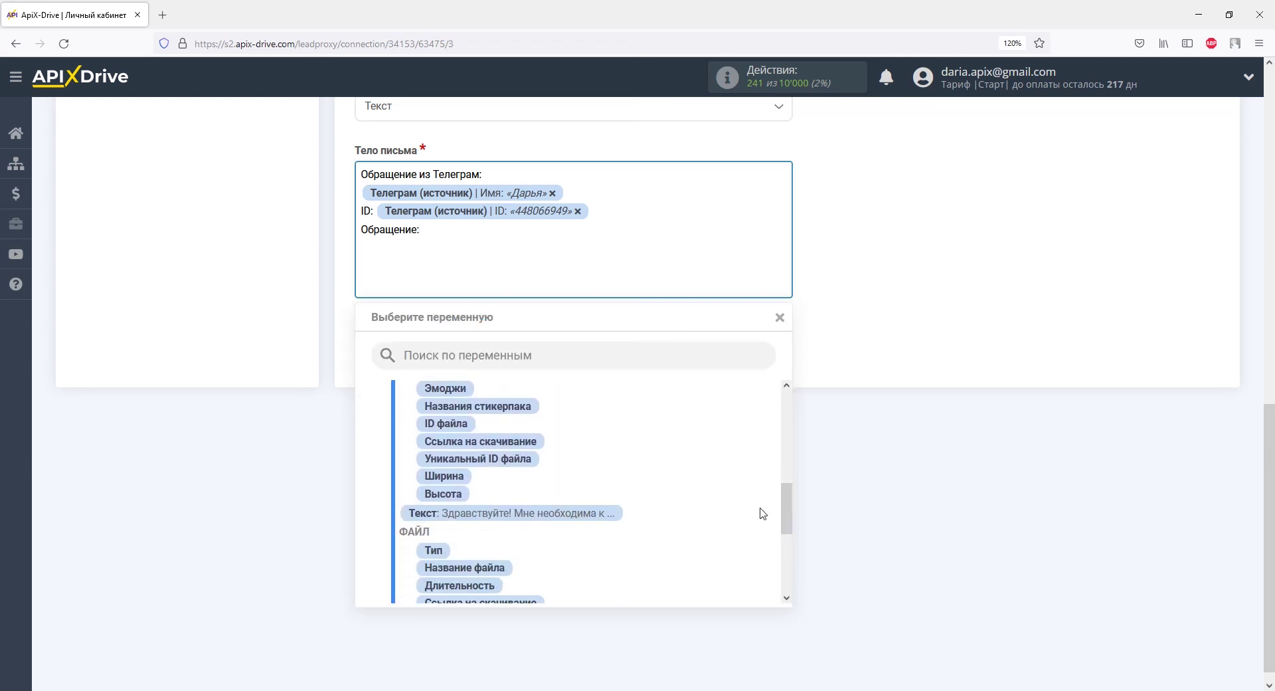
{"action": "left_click", "coordinate": [612, 515]}
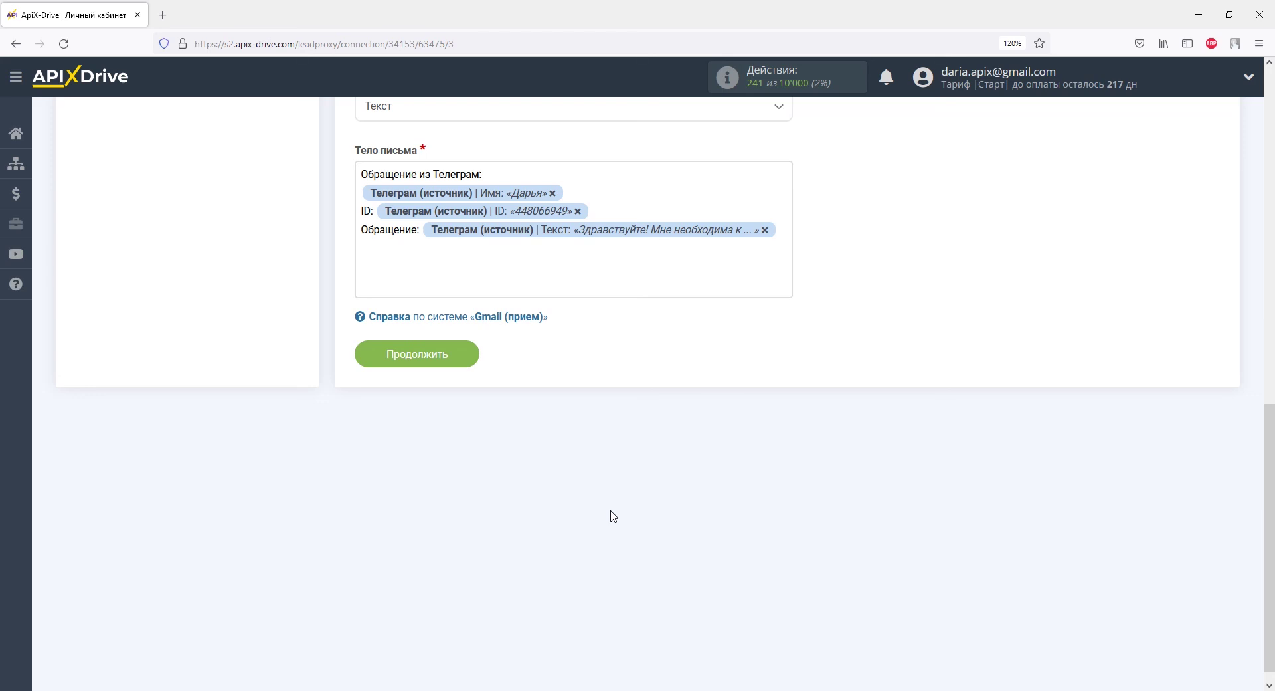
Save the email template and send the test data to Gmail
{"action": "left_click", "coordinate": [467, 358]}
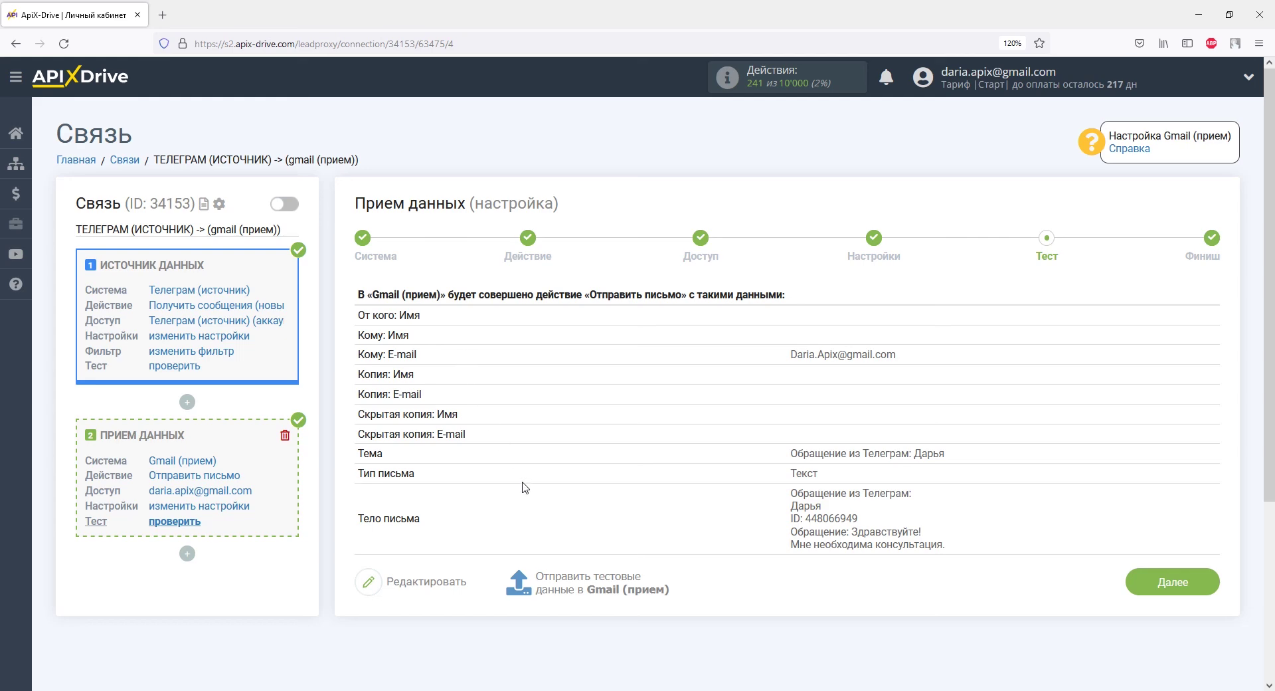
{"action": "left_click", "coordinate": [552, 588]}
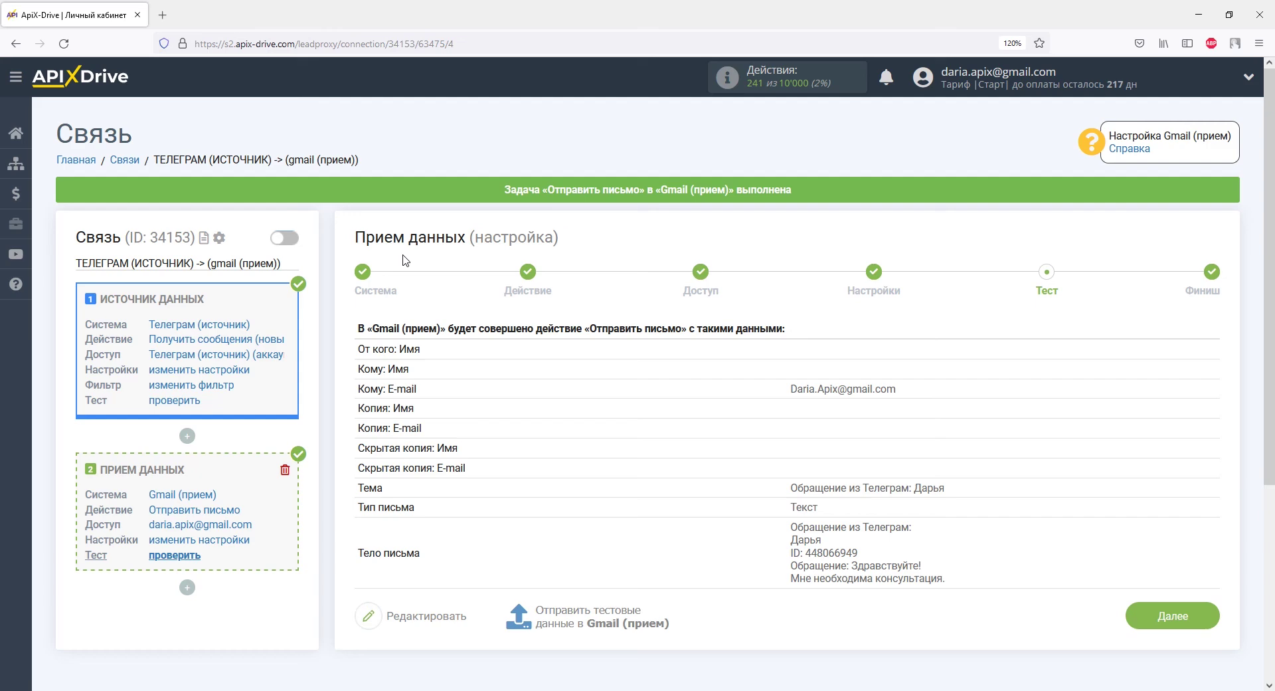
Review the test step's recipient, subject and body preview after checking the email in Gmail
{"action": "scroll", "coordinate": [405, 259], "scroll_direction": "down", "scroll_amount": 3}
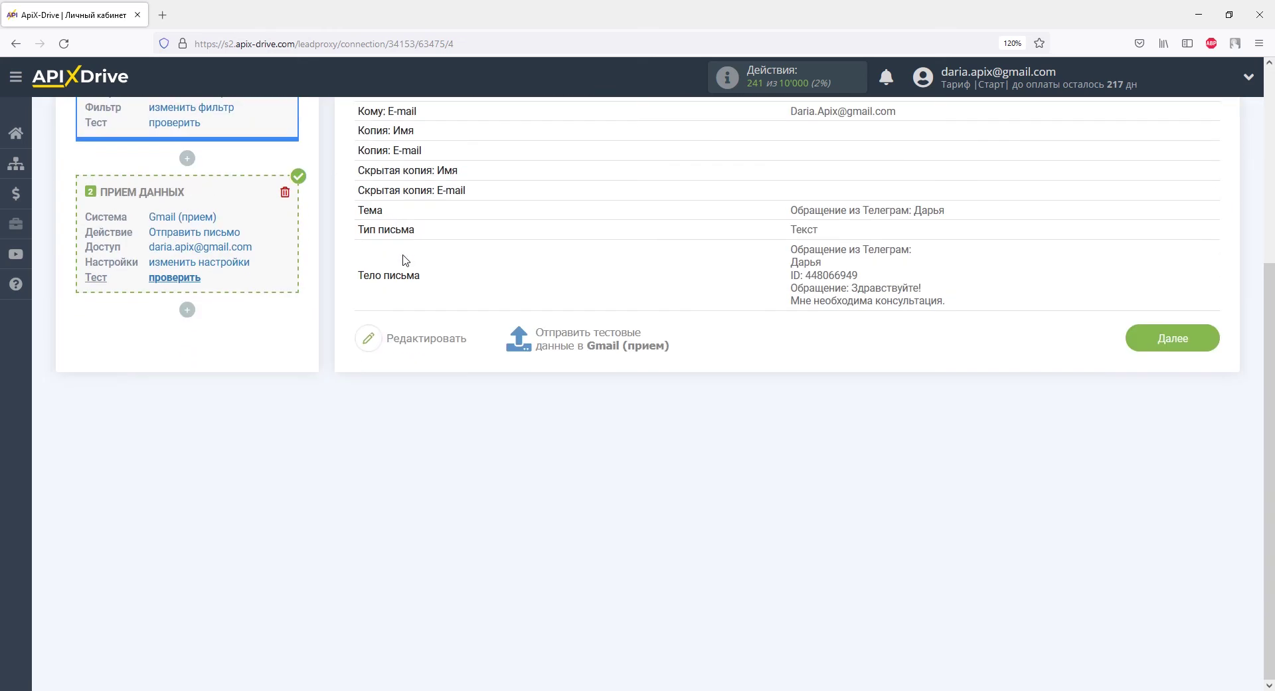
Enable auto-update for the connection and change its update interval to 5 минут
{"action": "left_click", "coordinate": [1142, 336]}
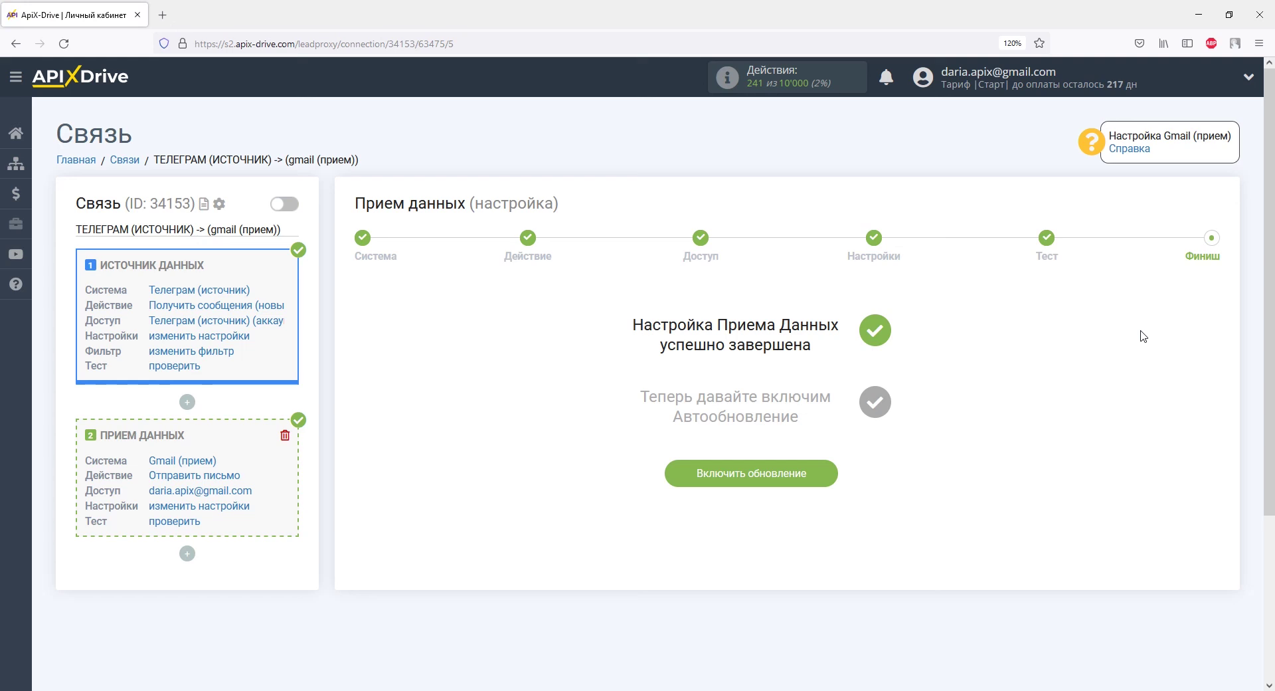
{"action": "left_click", "coordinate": [833, 473]}
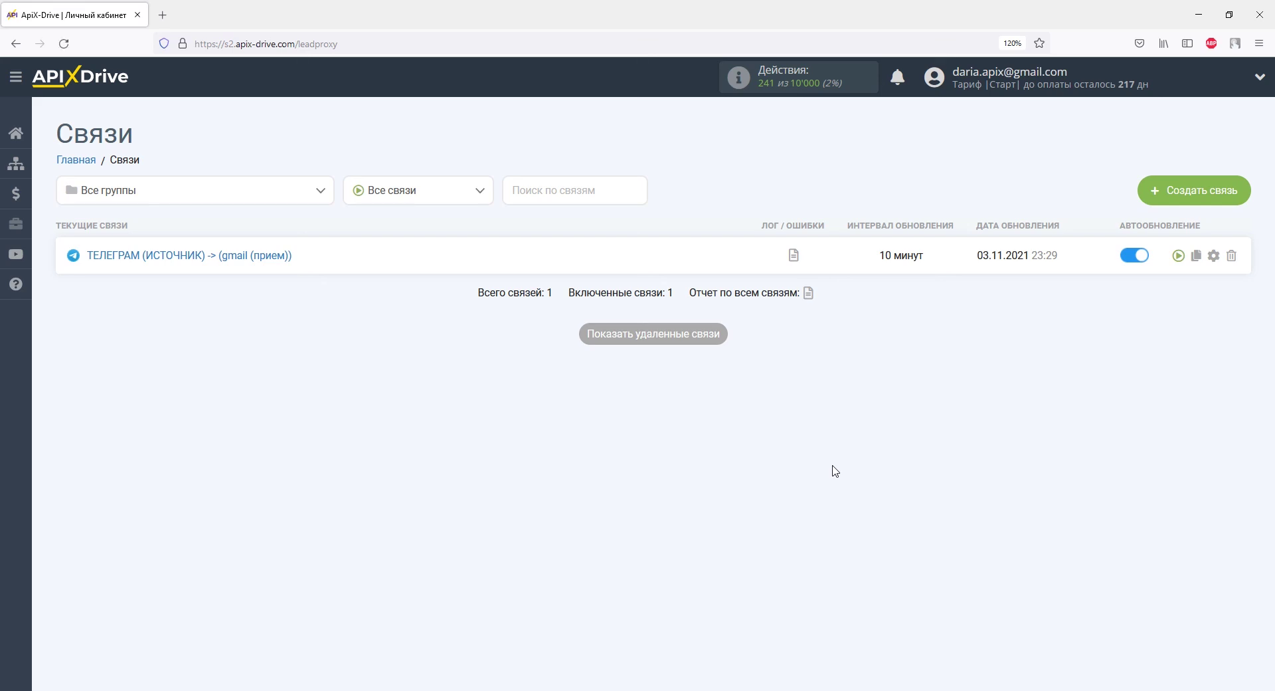
{"action": "left_click", "coordinate": [1213, 255]}
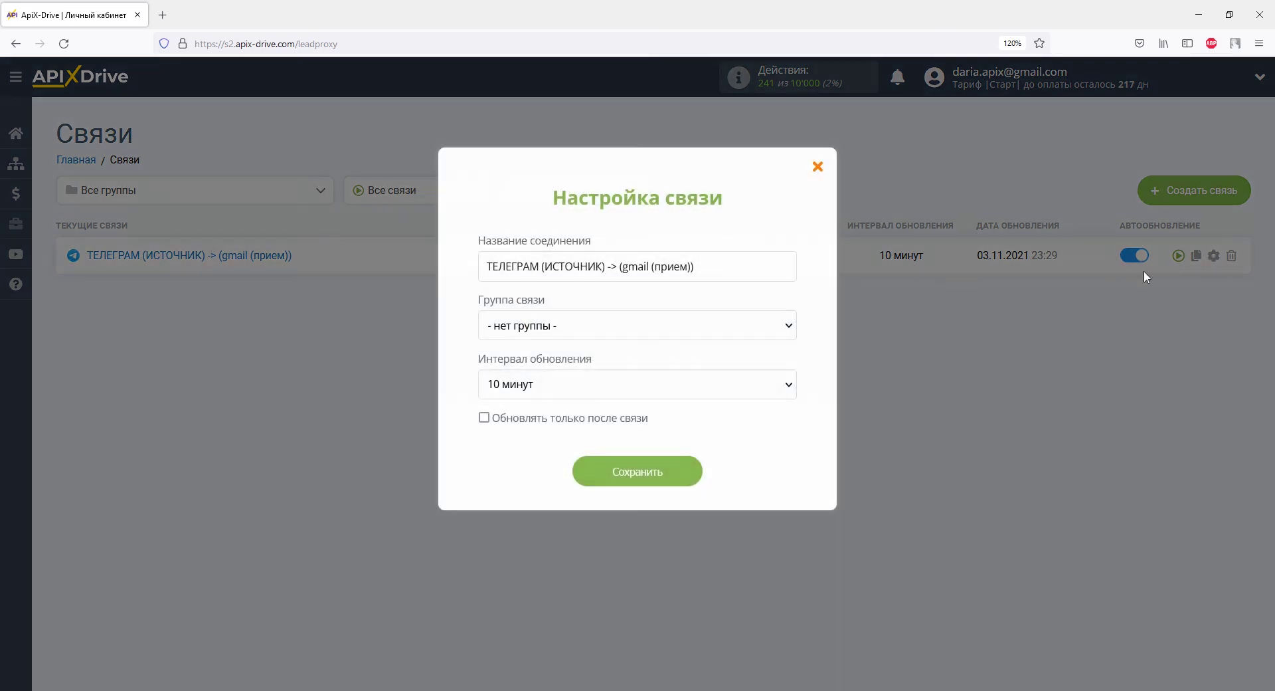
{"action": "left_click", "coordinate": [777, 395]}
{"action": "left_click", "coordinate": [677, 159]}
{"action": "left_click", "coordinate": [682, 475]}
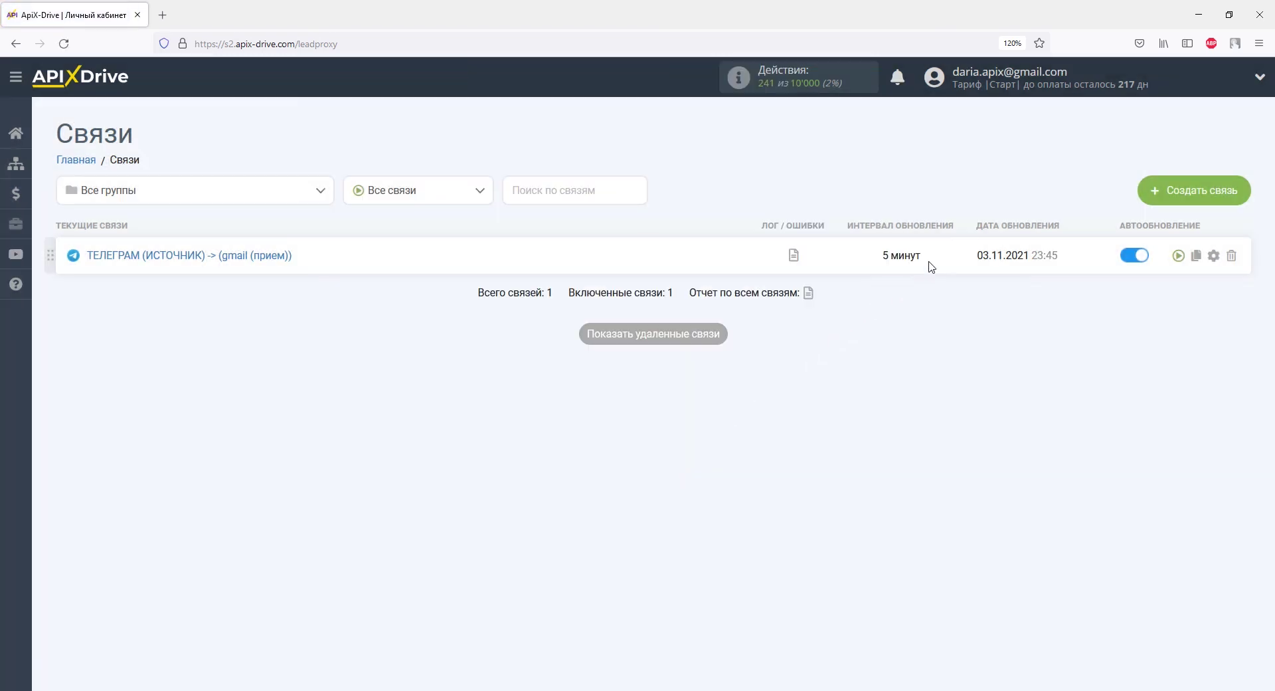